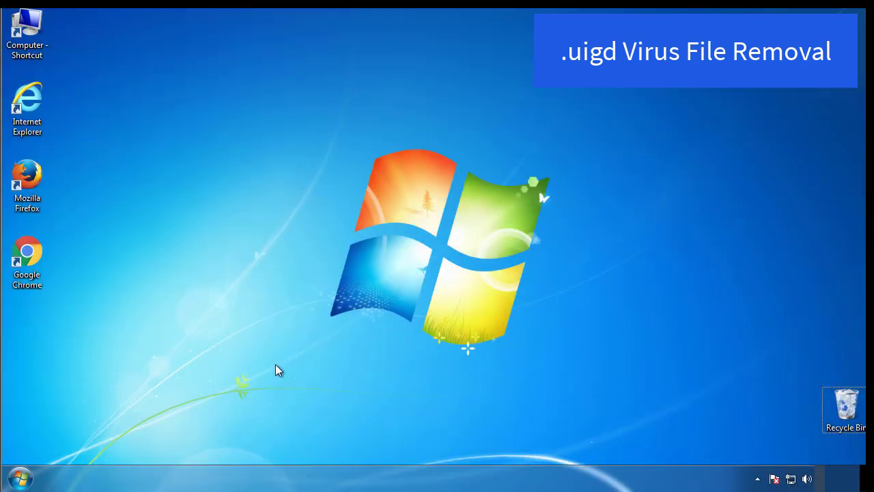
Step: Run msconfig, enable Minimal Safe boot on the Boot tab, and restart into Safe Mode
left_click(19, 478)
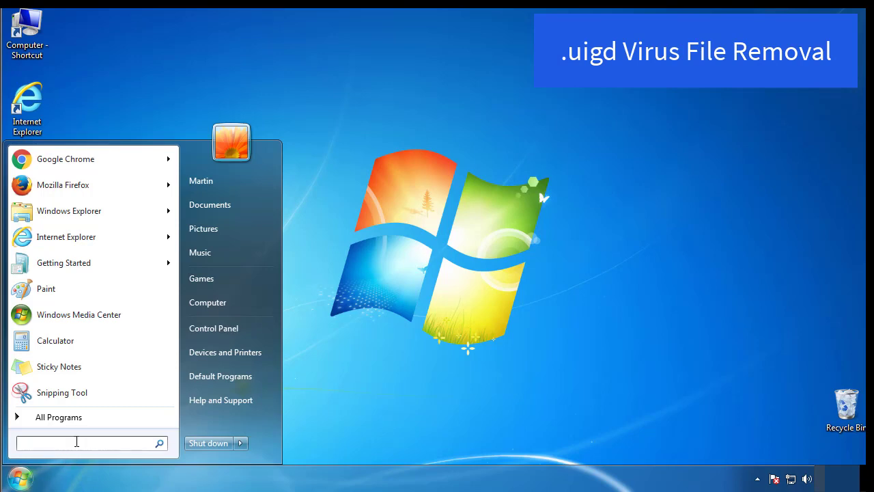
type("msconfig")
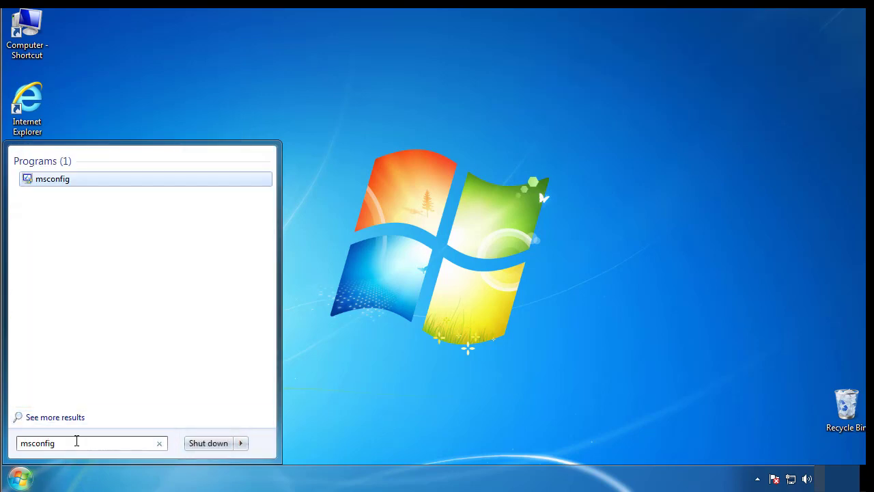
key("Return")
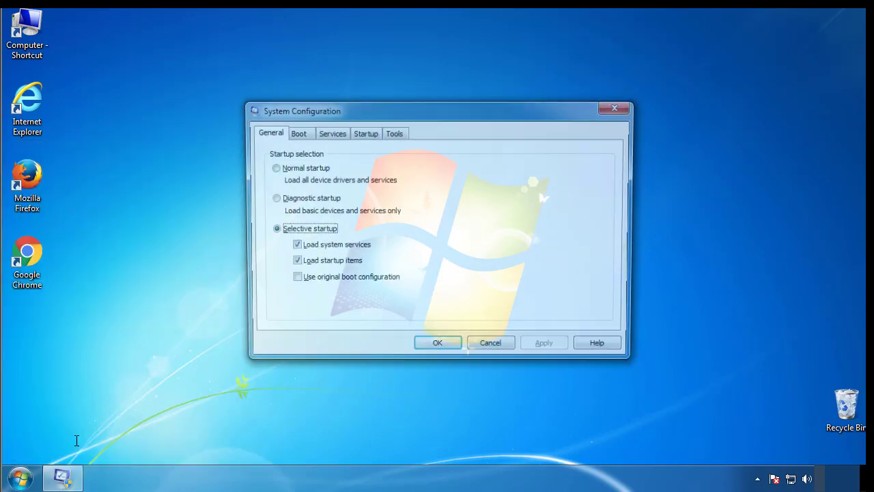
left_click(295, 133)
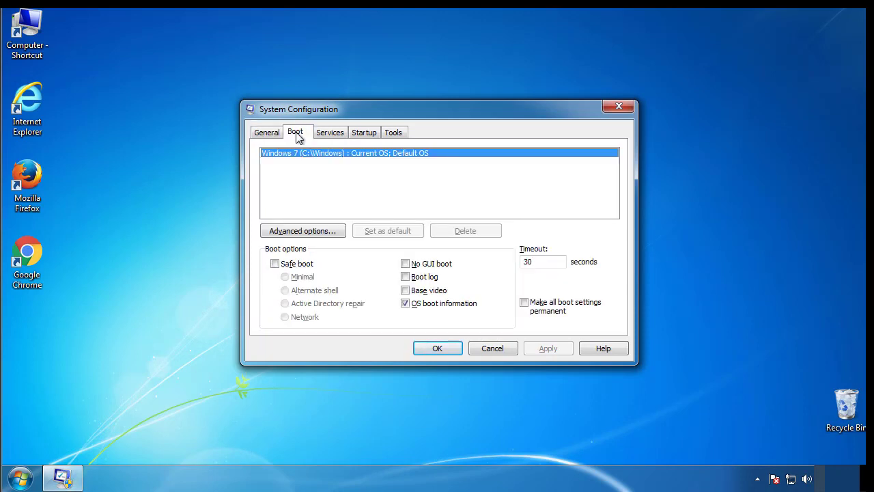
left_click(275, 263)
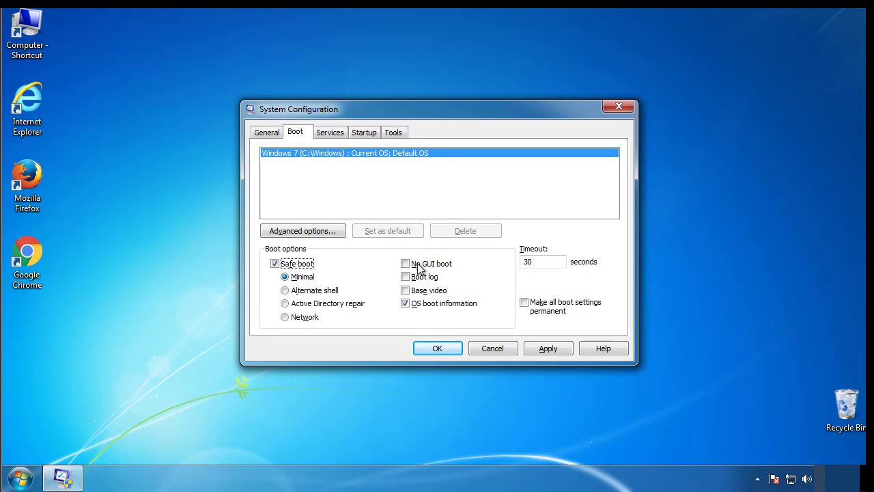
left_click(449, 353)
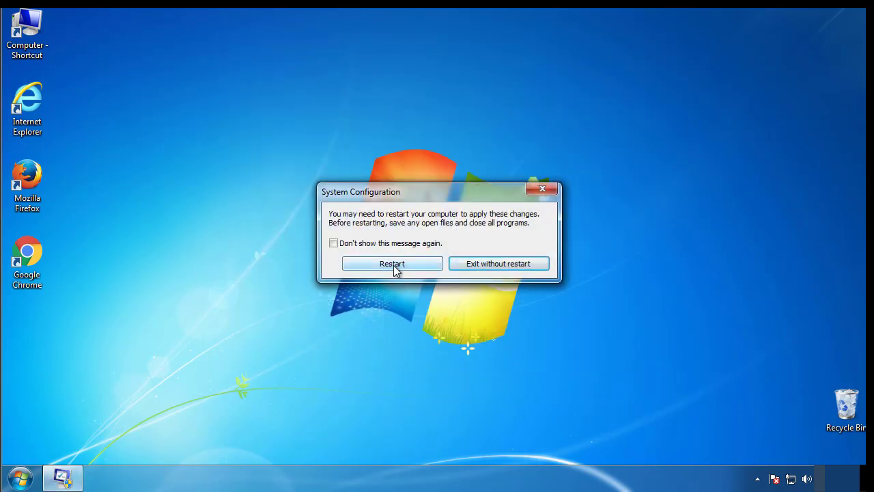
left_click(394, 265)
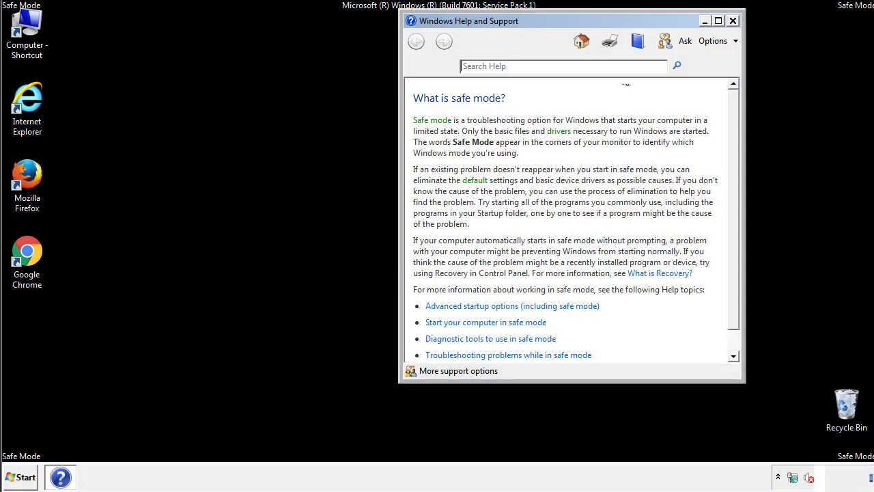
Step: Close Help and Support and turn on 'Show hidden files, folders, and drives' in Folder Options
left_click(732, 20)
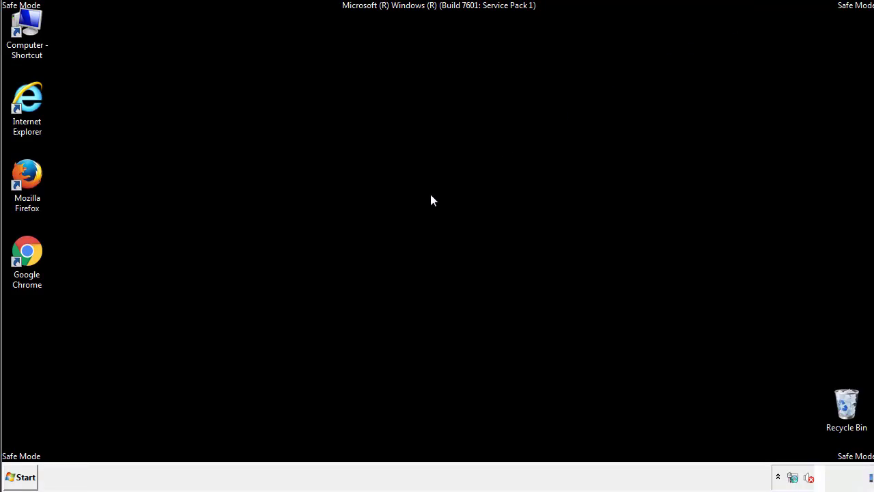
left_click(28, 476)
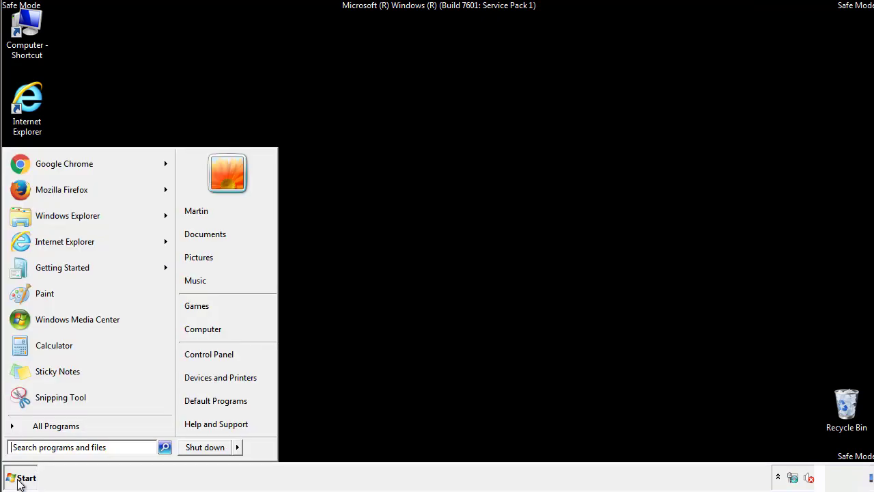
left_click(219, 354)
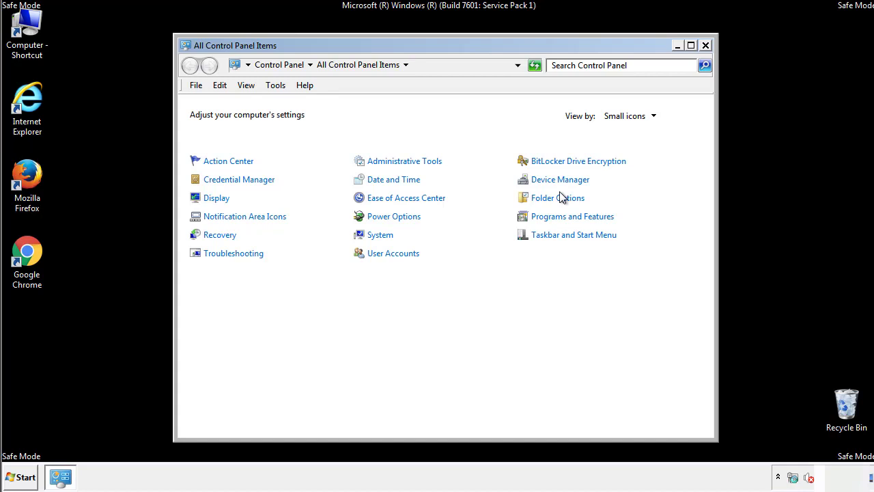
left_click(560, 198)
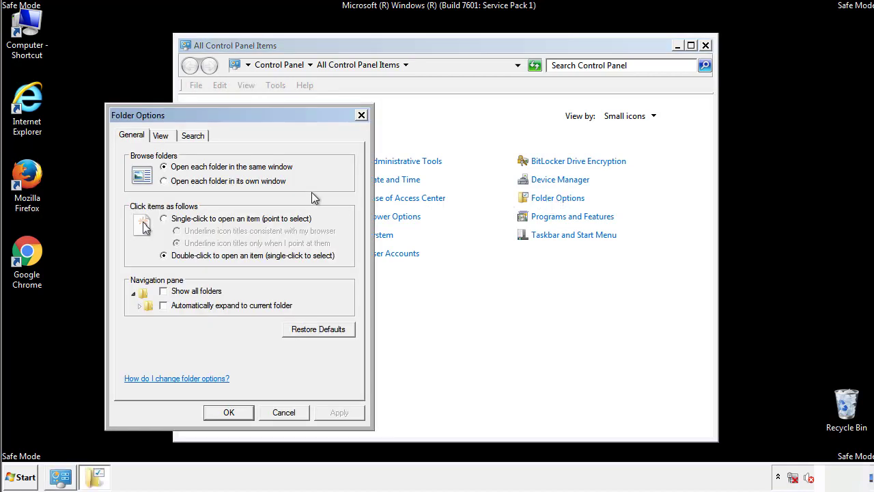
left_click(161, 137)
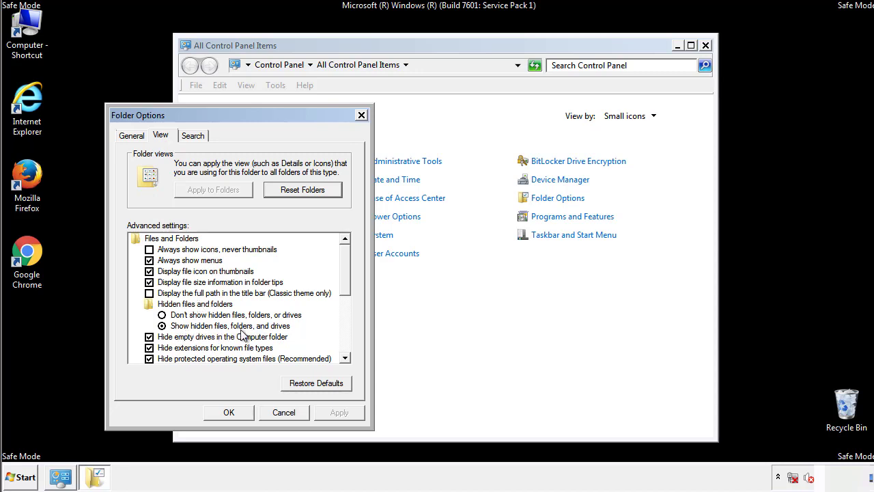
left_click(234, 412)
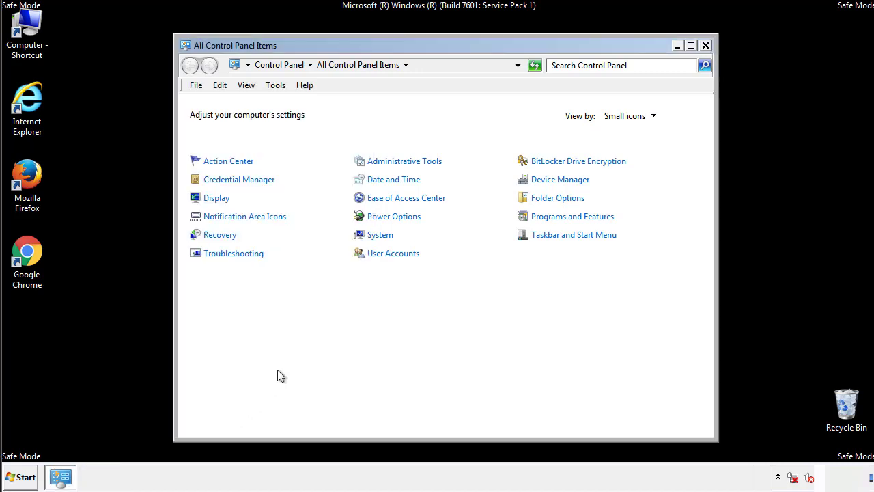
left_click(706, 45)
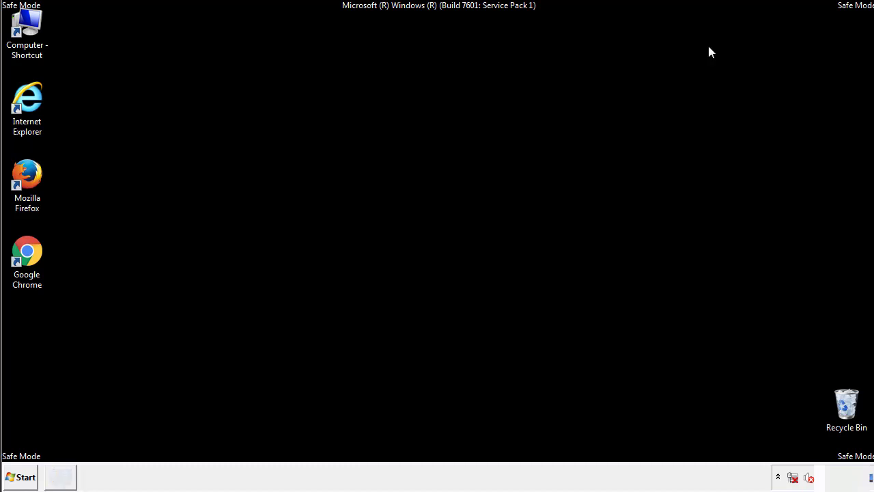
Step: Browse from Computer to C:\Windows\System32\drivers\etc and open the hosts file
double_click(28, 25)
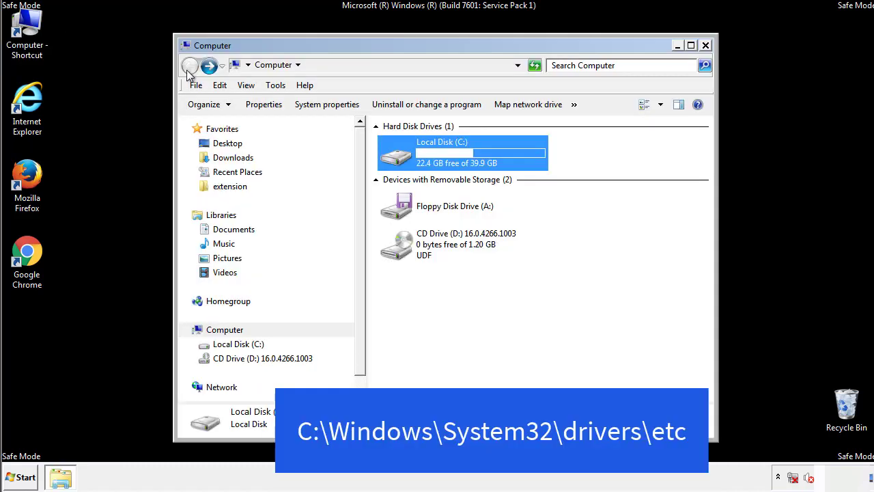
double_click(403, 159)
double_click(400, 250)
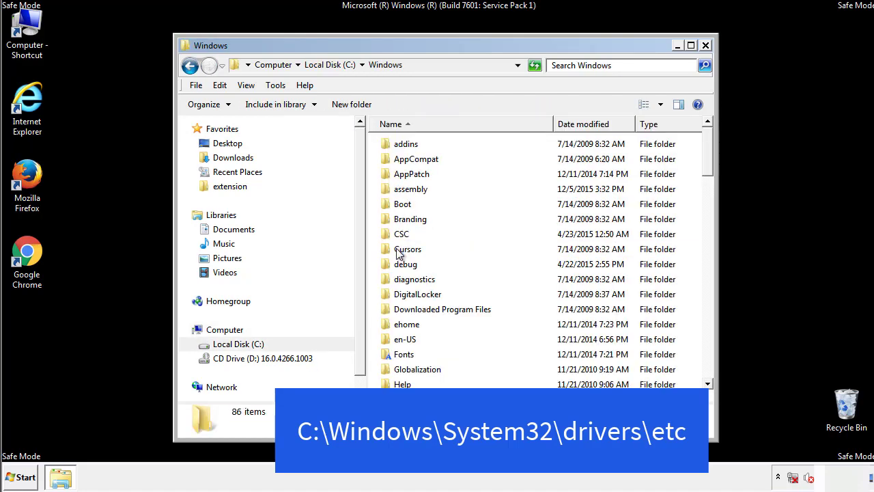
scroll(402, 307, "down", 2)
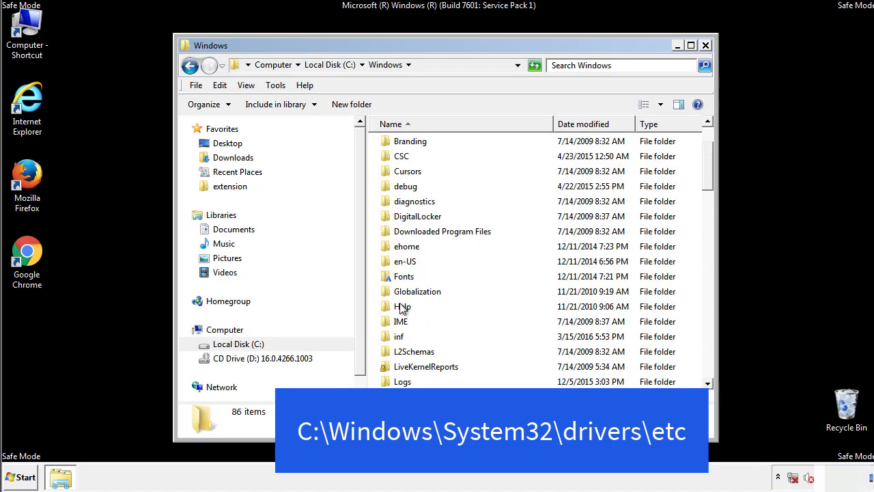
scroll(401, 308, "down", 7)
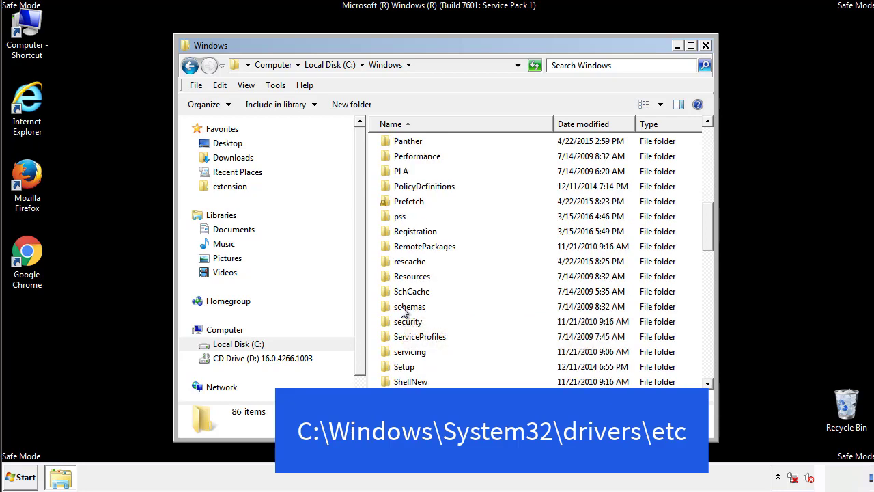
scroll(402, 309, "down", 2)
double_click(415, 353)
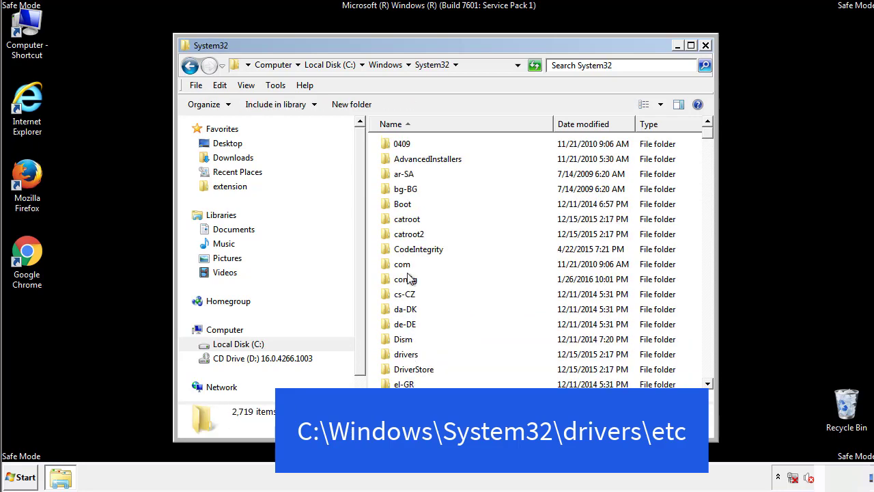
double_click(407, 355)
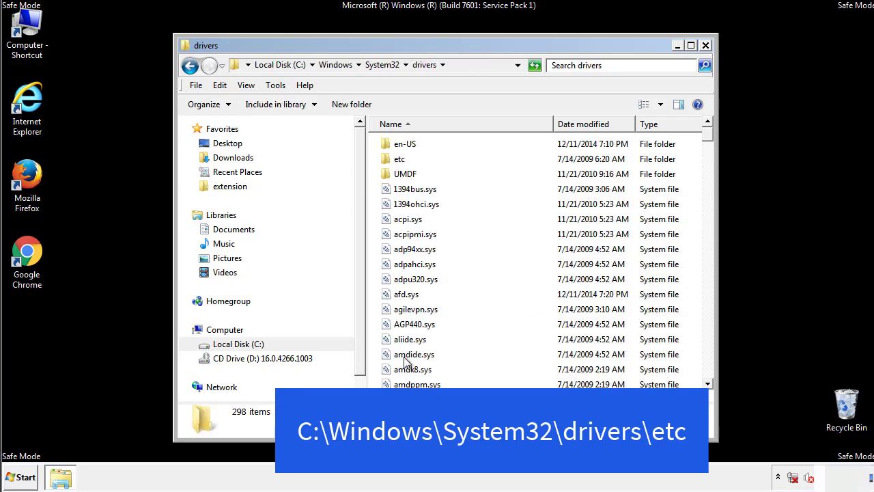
double_click(394, 162)
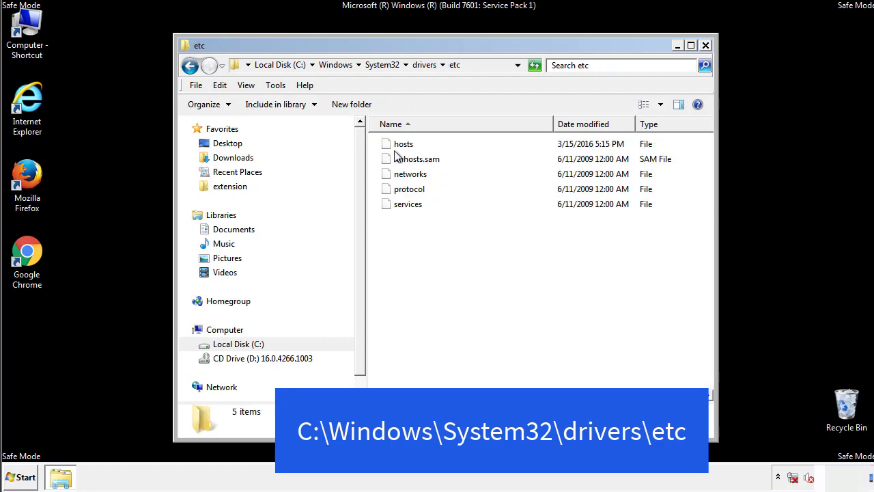
double_click(398, 146)
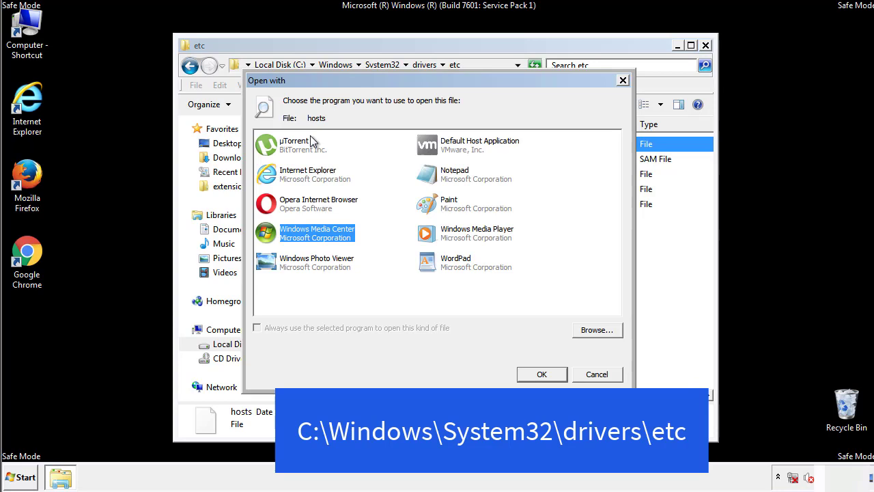
Step: Open the hosts file in Notepad and move its window fully onscreen
left_click(442, 178)
left_click(541, 375)
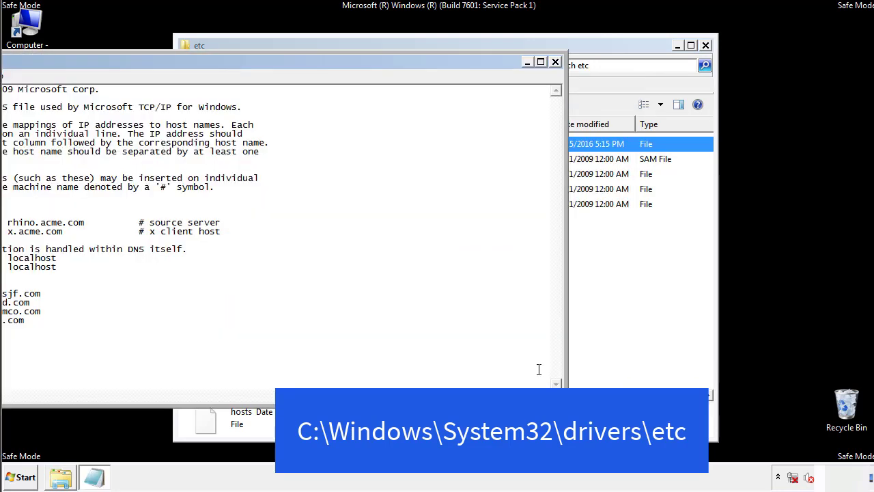
left_click_drag(360, 67, 556, 80)
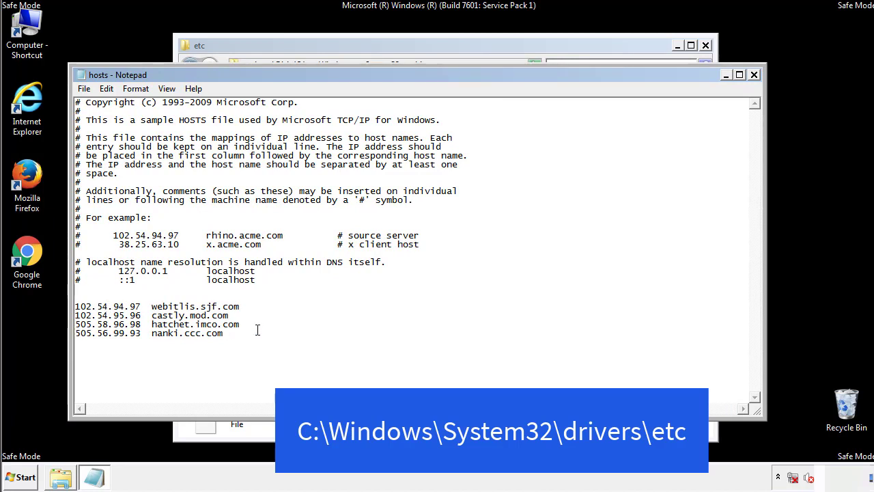
Step: Delete the four custom IP/host lines and save the hosts file
left_click_drag(244, 334, 76, 300)
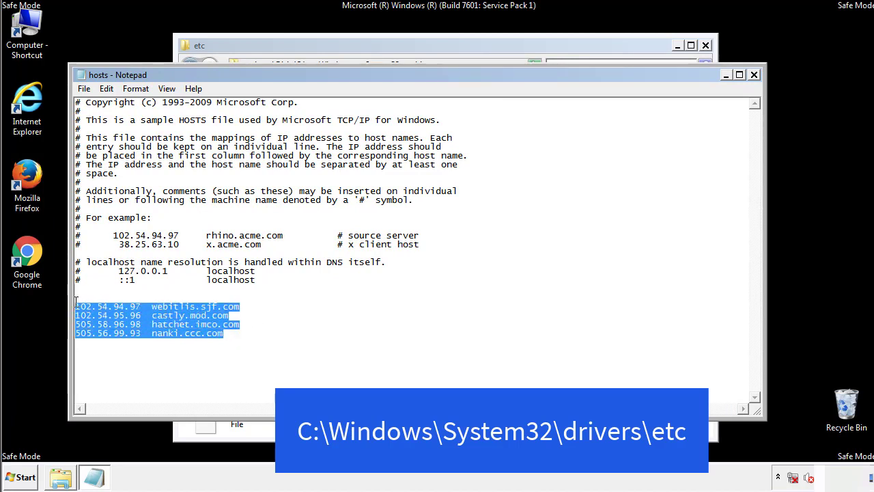
key("Delete")
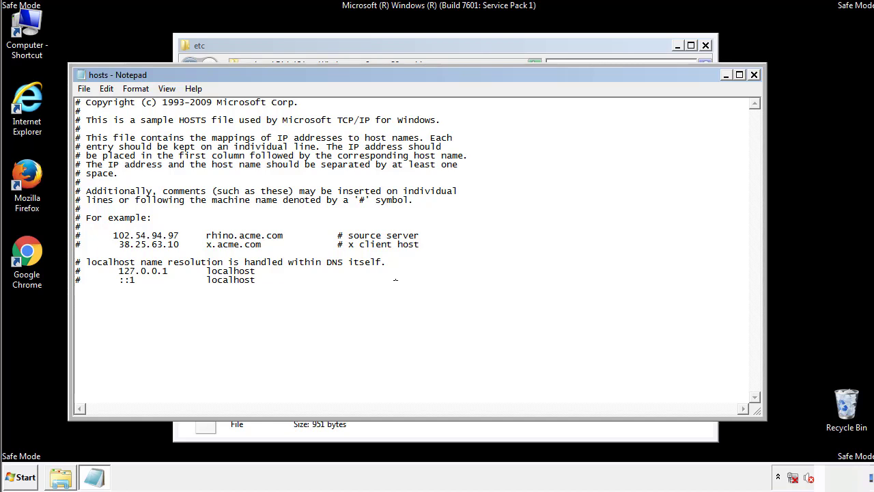
left_click(755, 76)
left_click(386, 251)
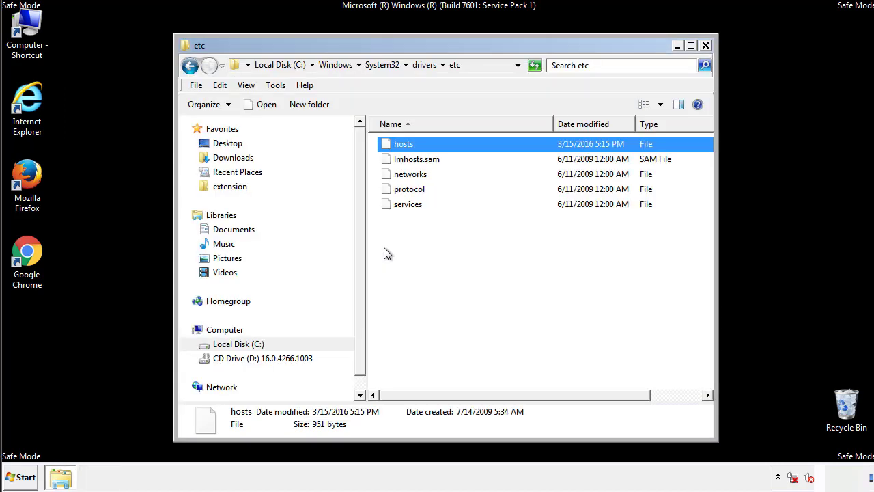
left_click(383, 247)
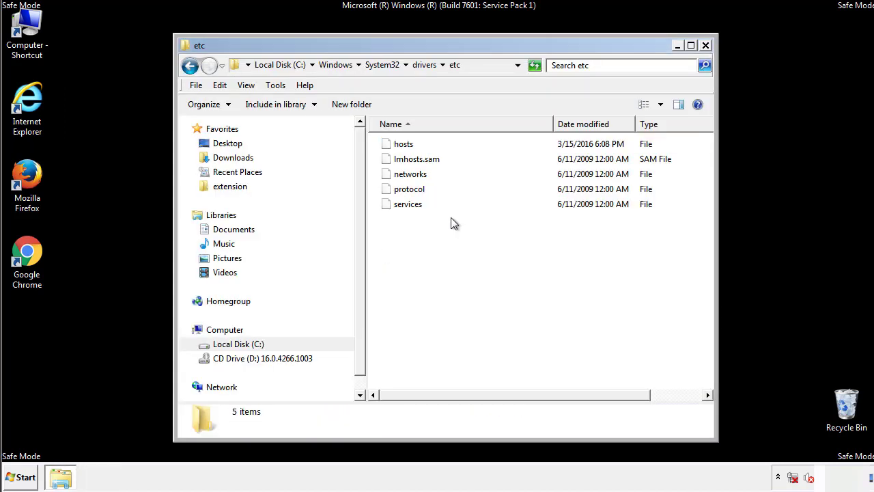
Step: Close the etc window and open the Startup folder from All Programs
left_click(705, 46)
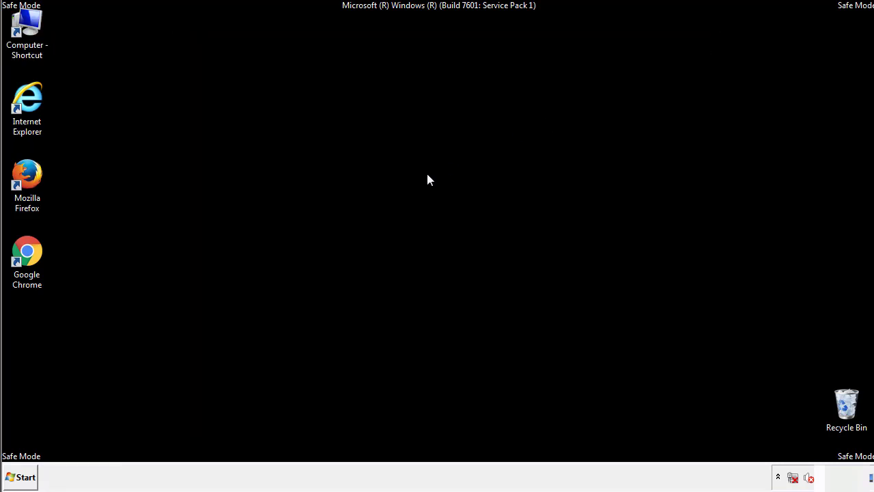
left_click(25, 478)
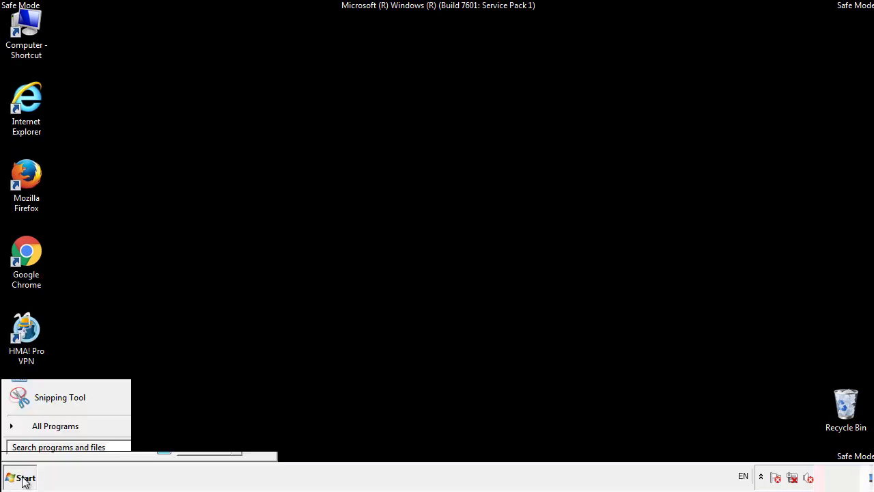
left_click(39, 431)
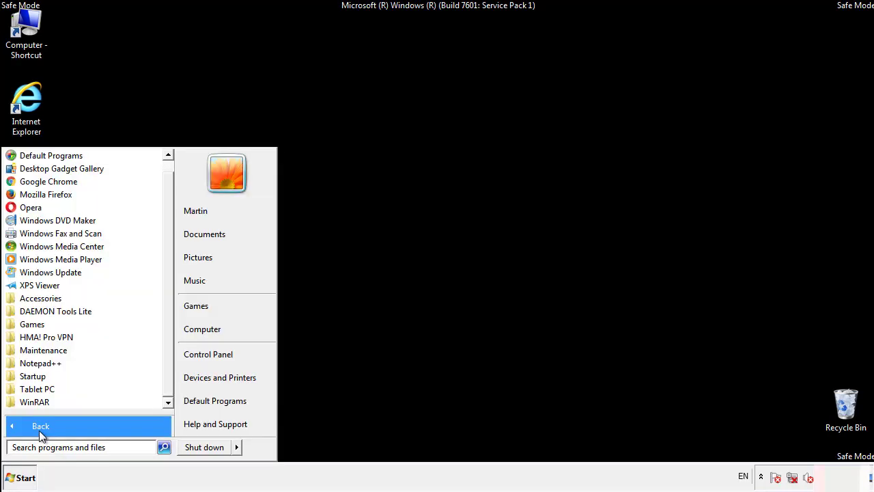
right_click(34, 374)
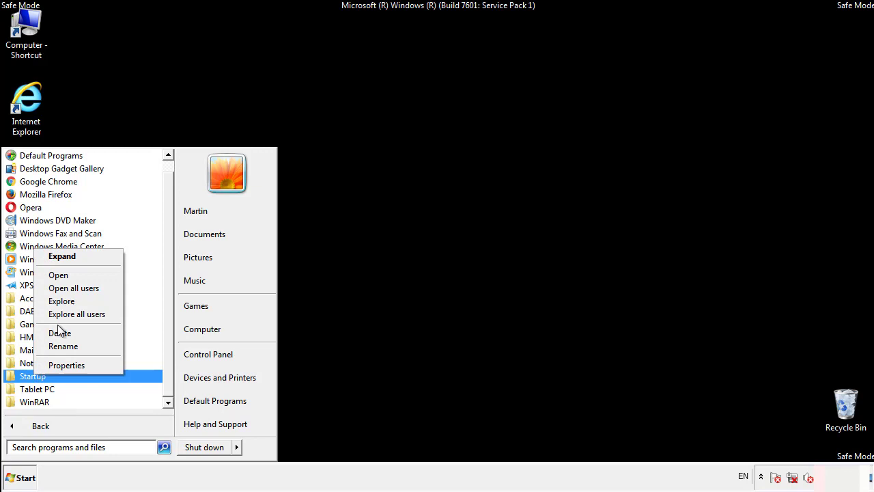
left_click(66, 274)
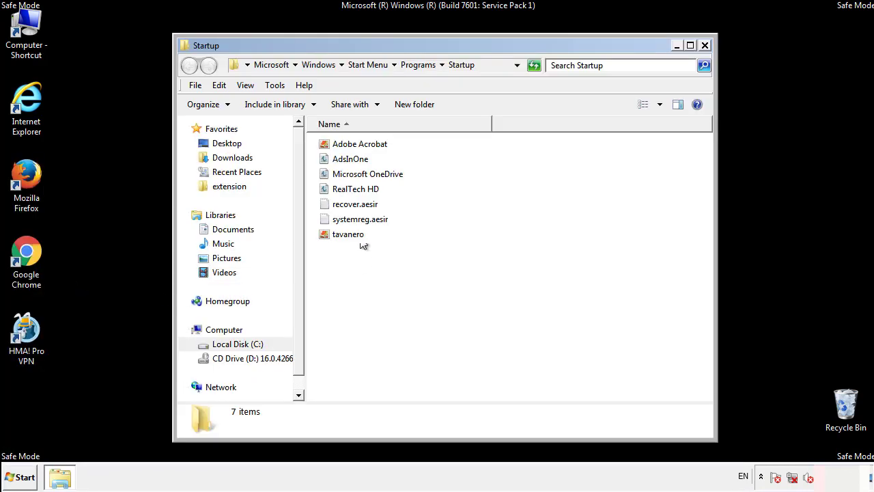
Step: Delete AdsInOne, recover.aesir, systemreg.aesir and tavanero to the Recycle Bin
left_click(357, 162)
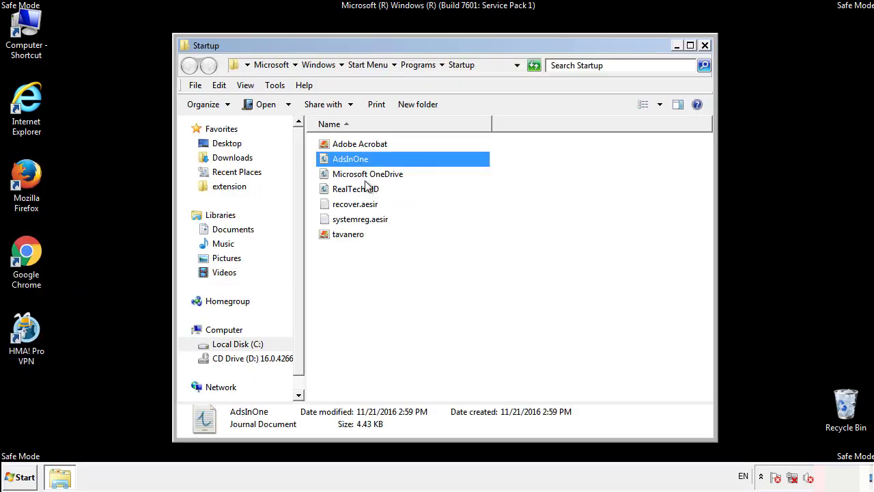
left_click(355, 205, "ctrl")
left_click(362, 219, "ctrl")
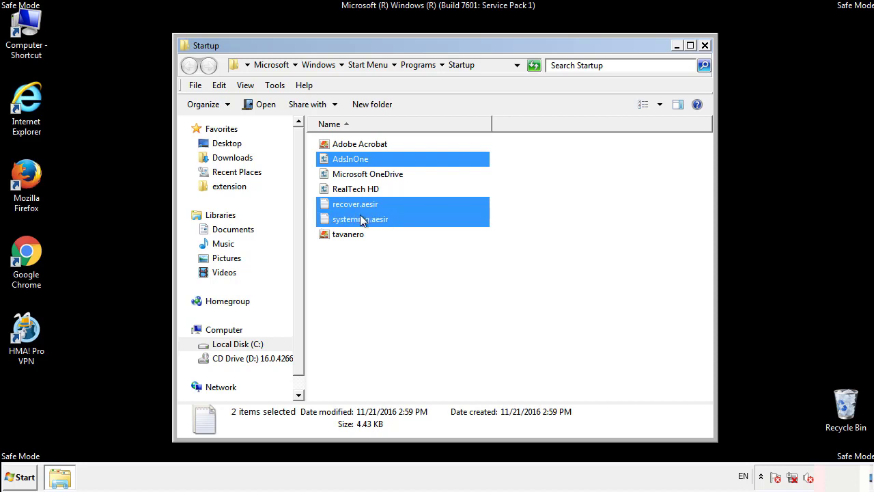
left_click(349, 234, "ctrl")
right_click(347, 234)
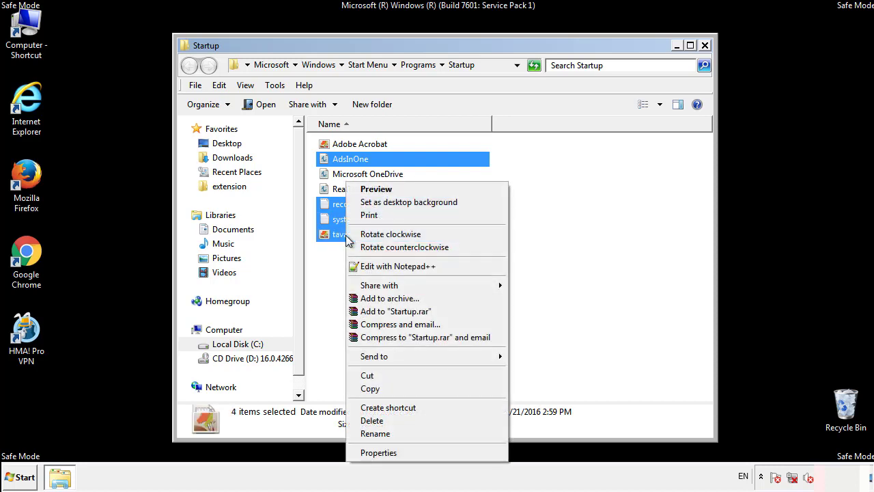
left_click(372, 420)
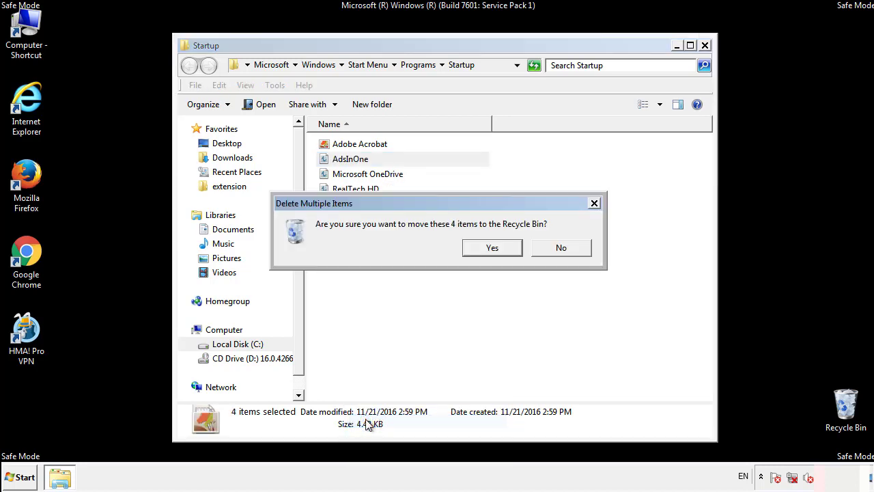
left_click(478, 250)
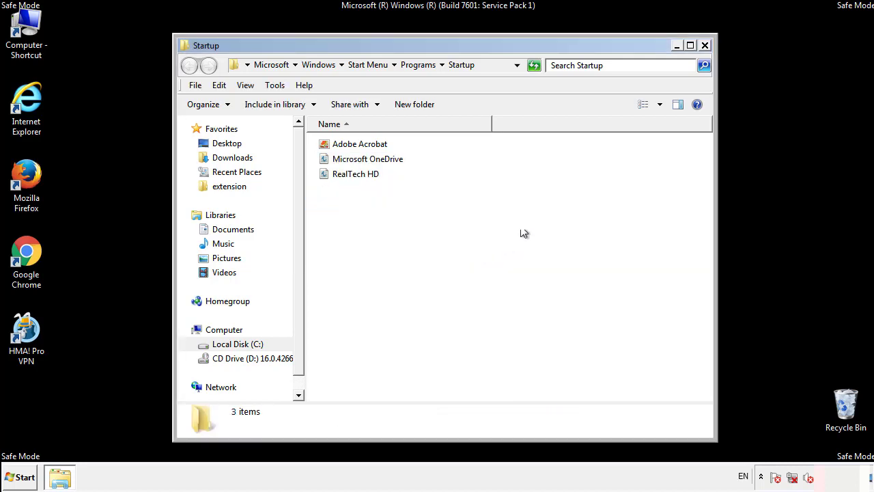
Step: Close the Startup folder and launch Registry Editor with regedit
left_click(707, 54)
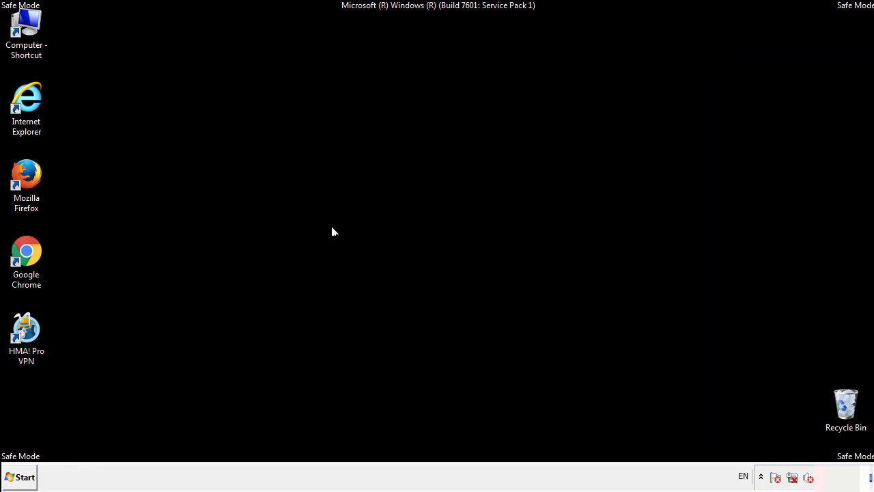
left_click(20, 478)
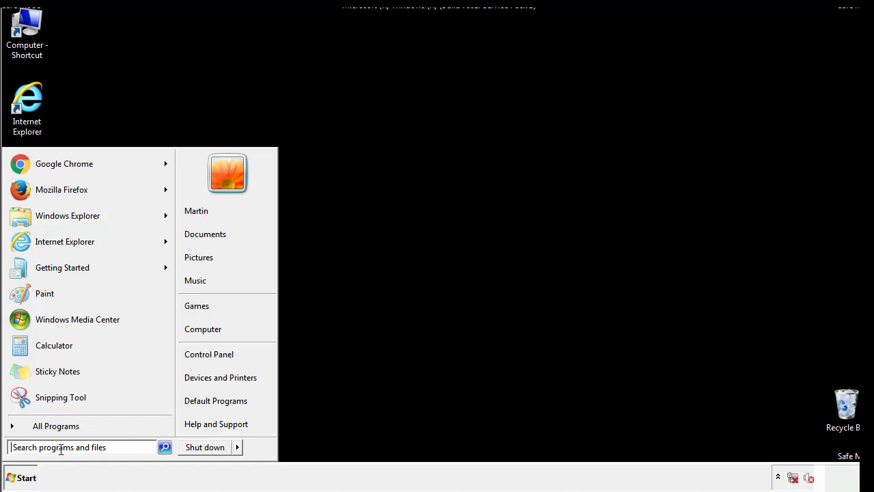
type("reged")
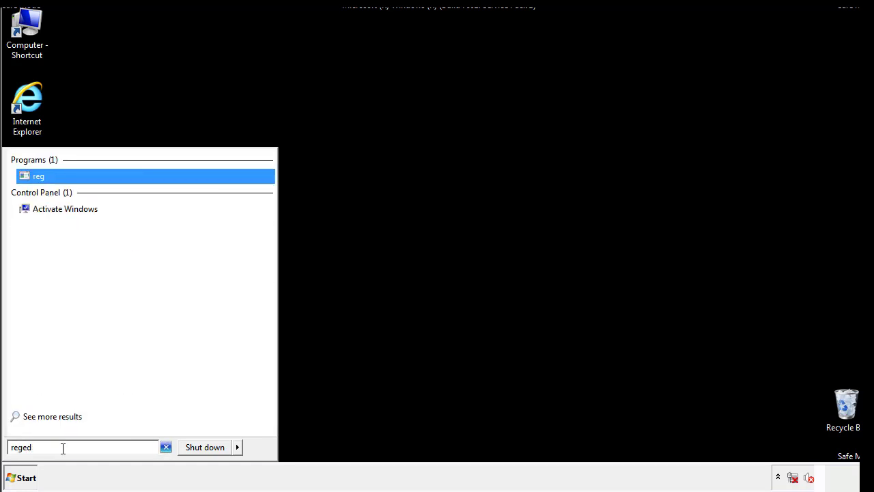
type("it")
key("Return")
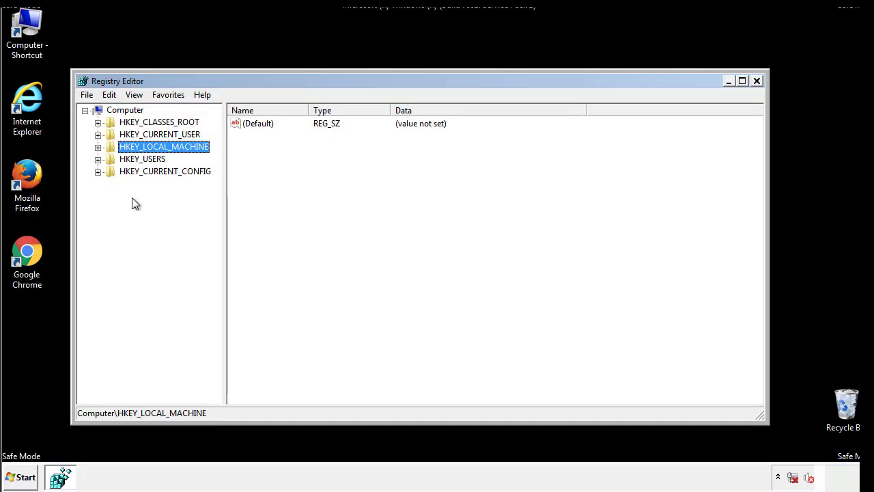
Step: Navigate to HKEY_LOCAL_MACHINE\SOFTWARE\Microsoft\Windows\CurrentVersion\Run
left_click(98, 147)
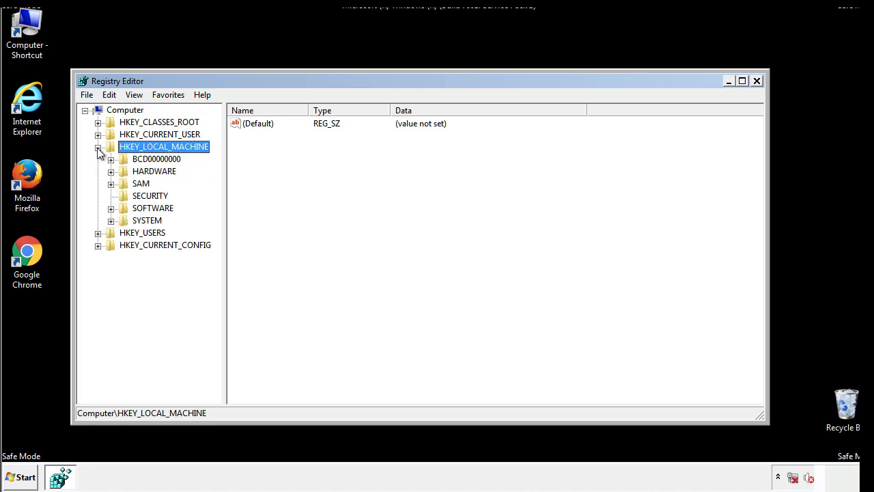
left_click(110, 208)
left_click_drag(215, 202, 216, 226)
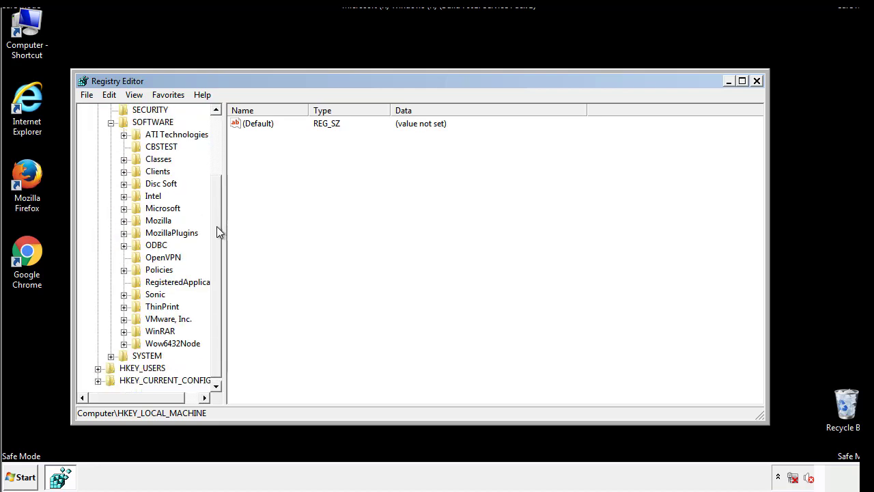
left_click(123, 208)
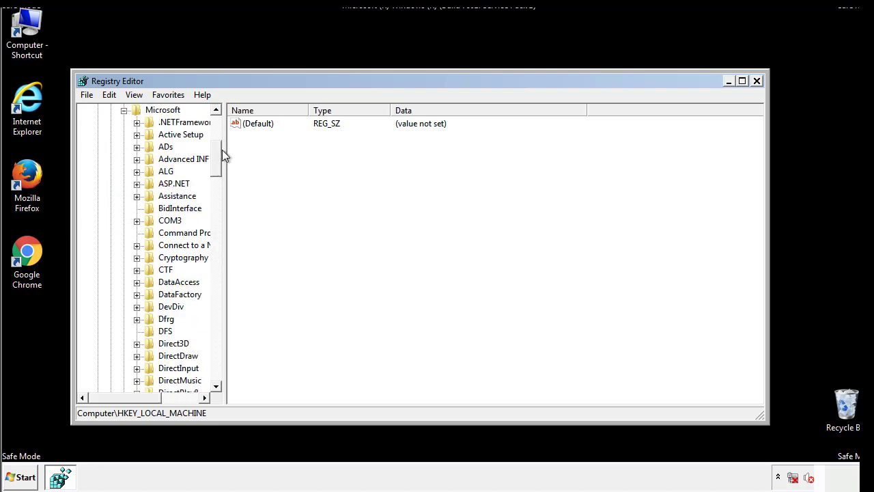
mouse_move(217, 171)
left_mouse_down()
mouse_move(217, 360)
mouse_move(218, 351)
left_mouse_up()
left_click(137, 209)
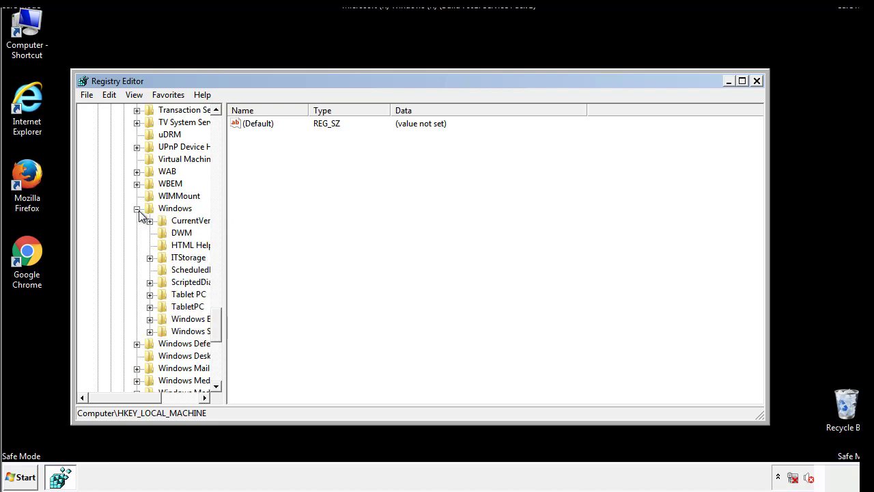
left_click_drag(120, 397, 140, 401)
left_click(112, 220)
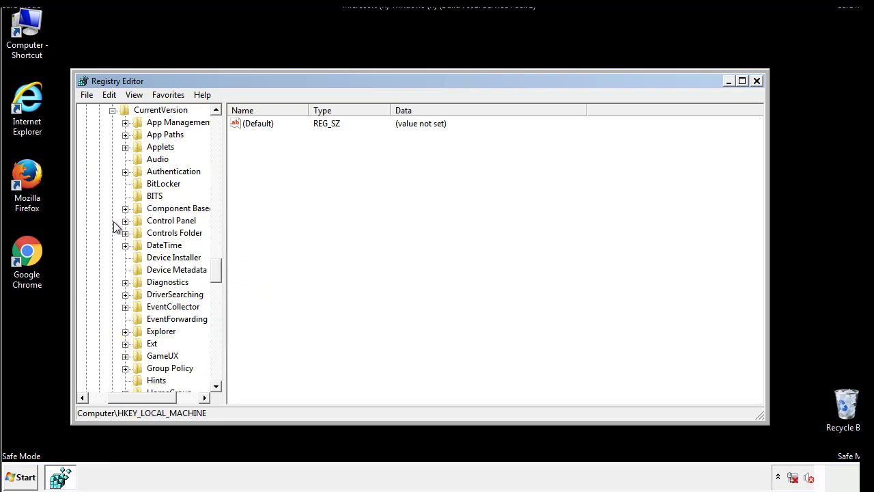
left_click_drag(221, 273, 218, 313)
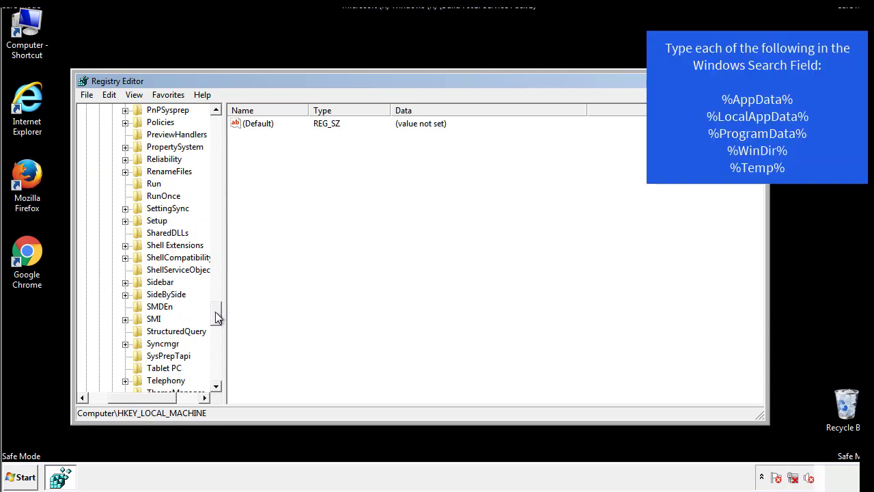
left_click(143, 184)
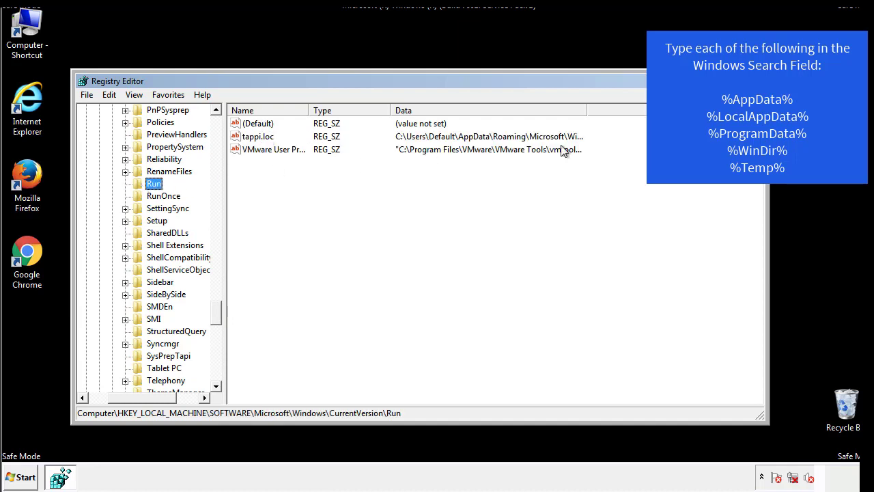
Step: Delete the tappi.loc value from the Run key
left_click(258, 138)
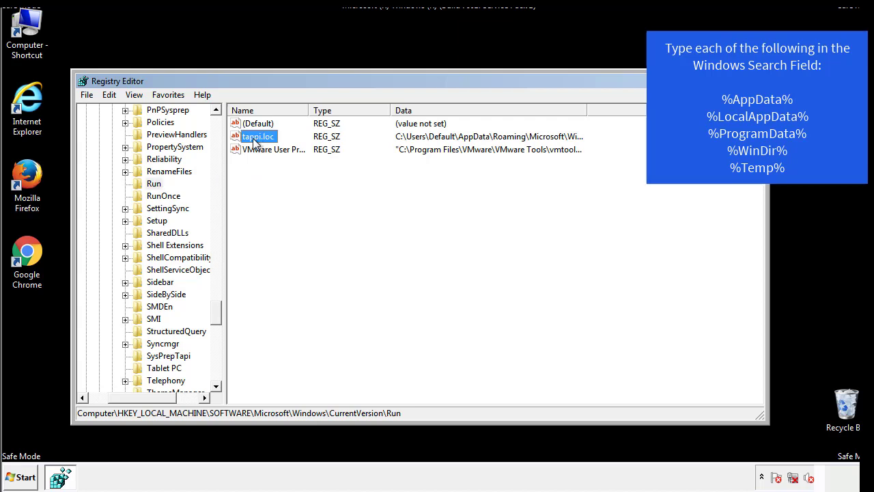
right_click(254, 139)
left_click(276, 177)
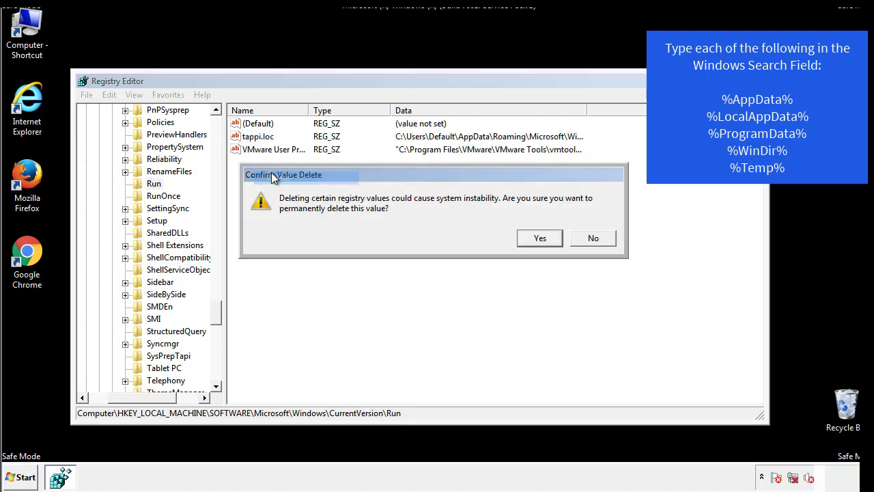
left_click(531, 241)
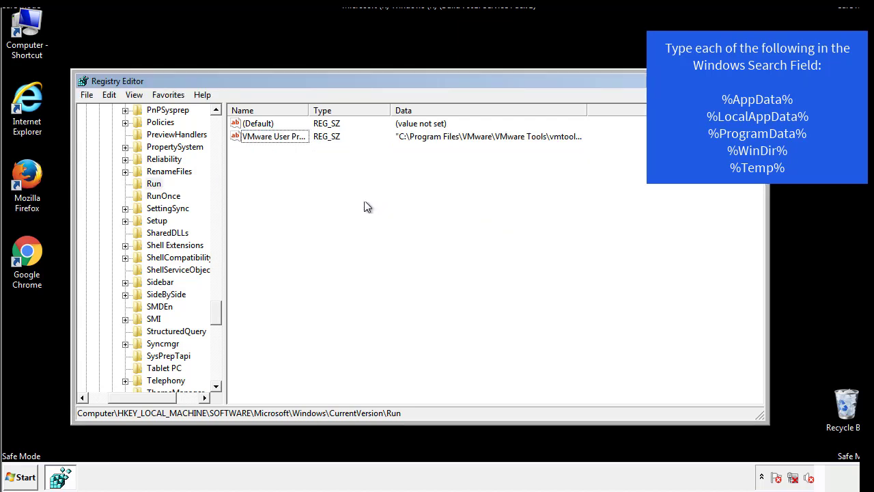
left_click_drag(216, 311, 216, 374)
left_click_drag(144, 397, 106, 407)
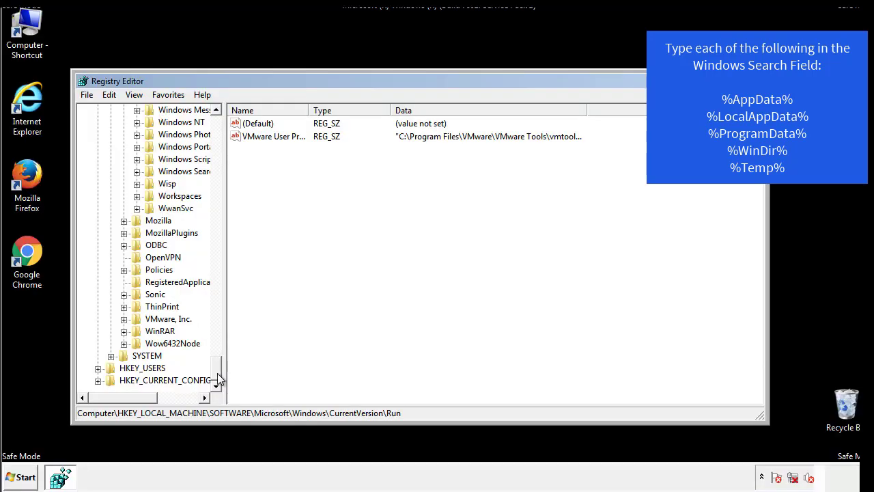
left_click_drag(216, 368, 223, 130)
Step: Collapse HKEY_LOCAL_MACHINE and expand HKEY_CURRENT_USER\Software\Microsoft\Windows\CurrentVersion
left_click(97, 147)
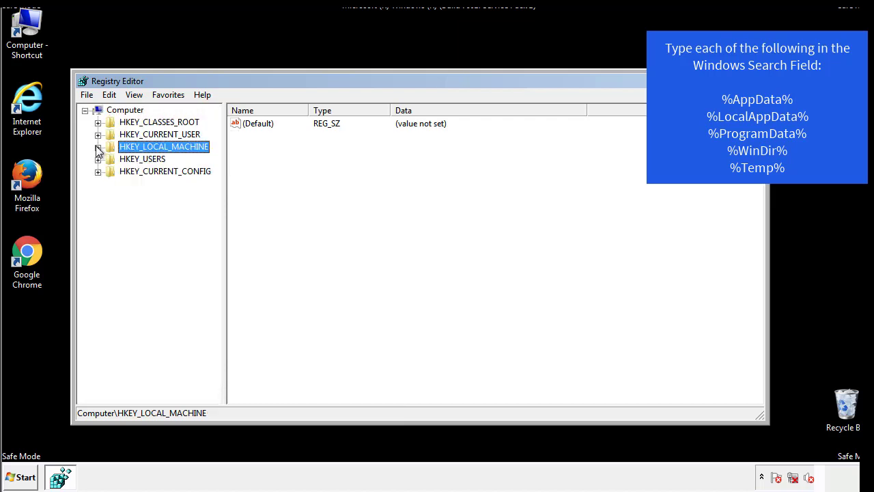
left_click(97, 135)
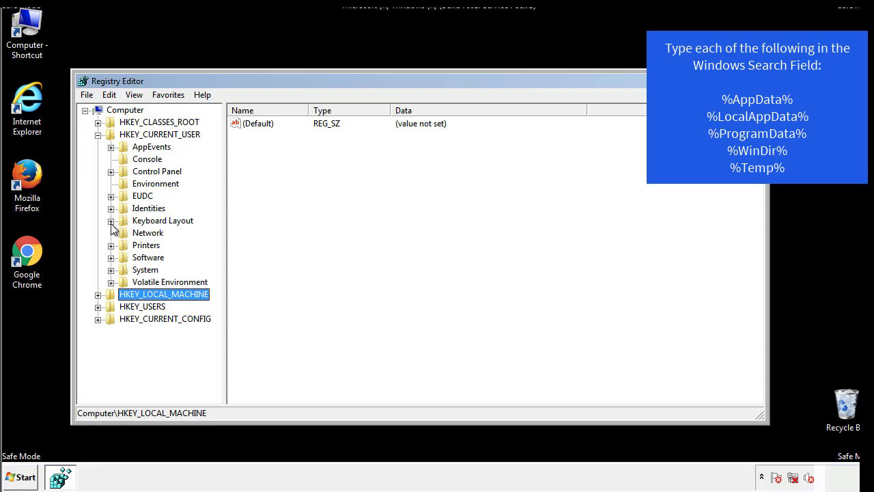
left_click(111, 257)
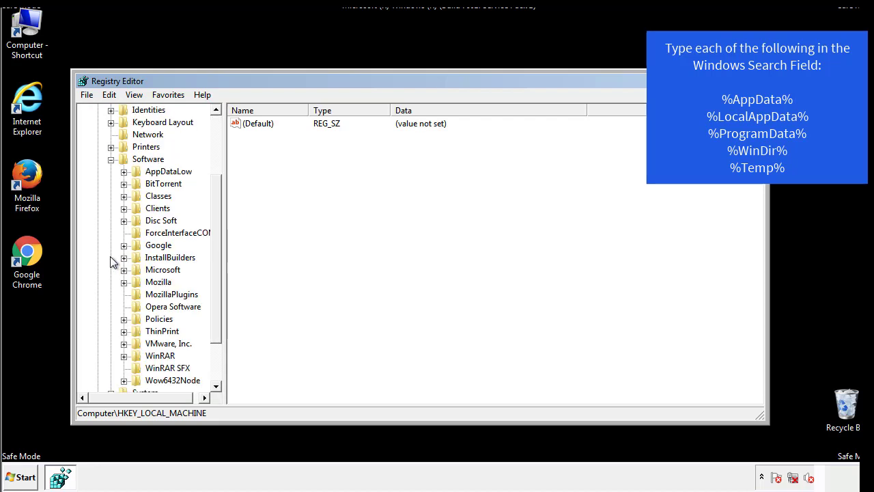
left_click_drag(214, 248, 214, 260)
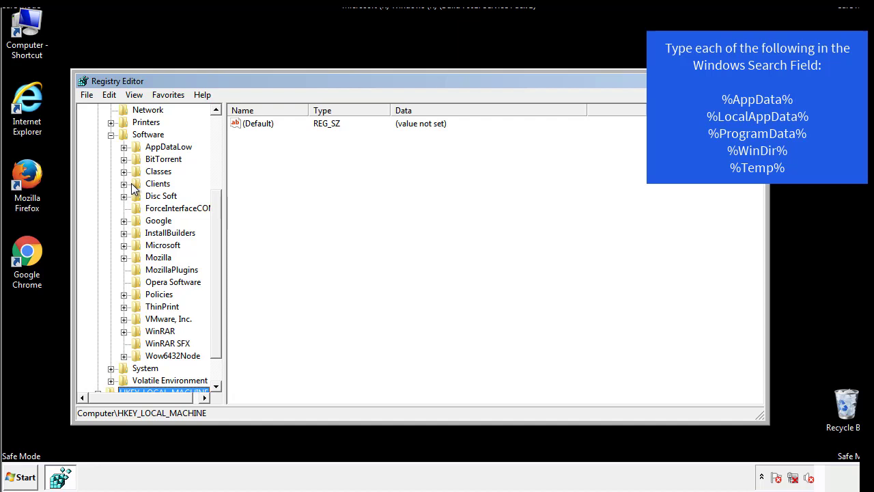
left_click(123, 245)
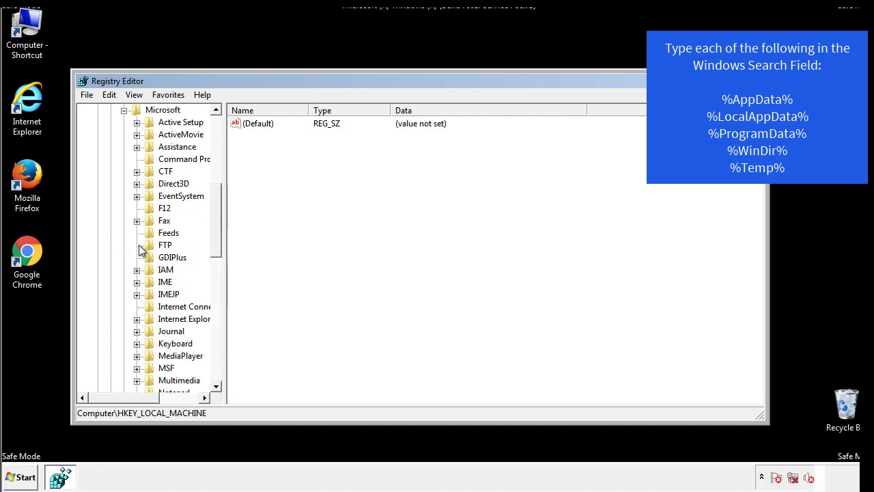
left_click_drag(215, 199, 215, 284)
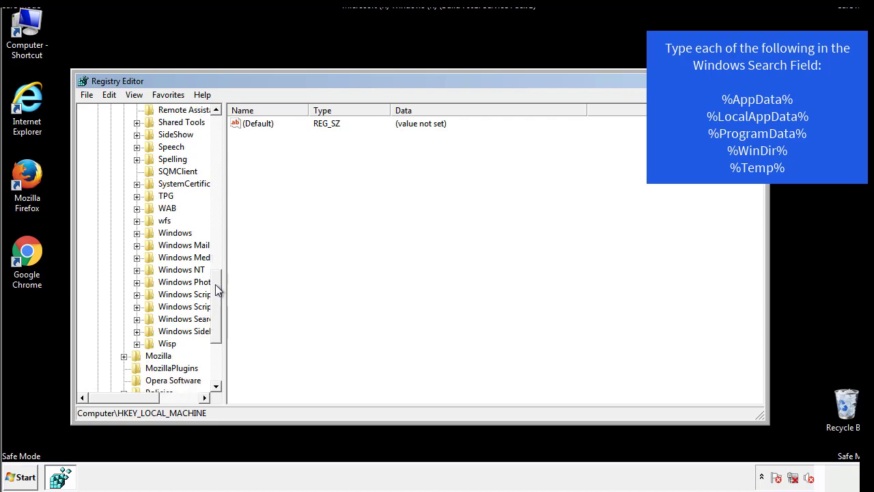
left_click(138, 233)
left_click(150, 245)
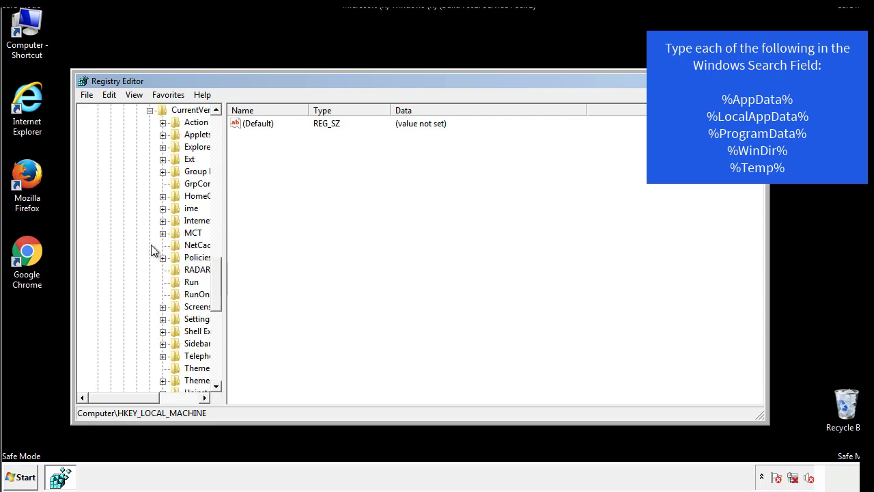
left_click_drag(134, 398, 153, 397)
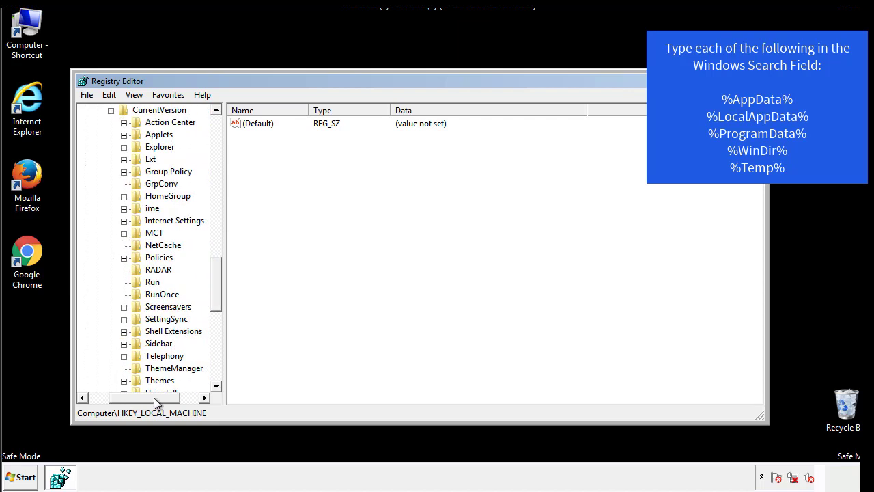
Step: View the current user's Run key, which holds one DAEMON Tools value
left_click(152, 282)
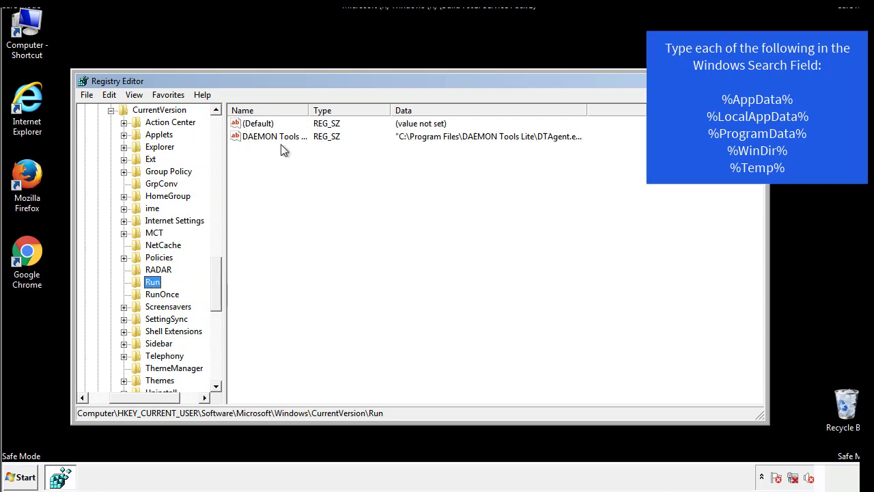
left_click(382, 161)
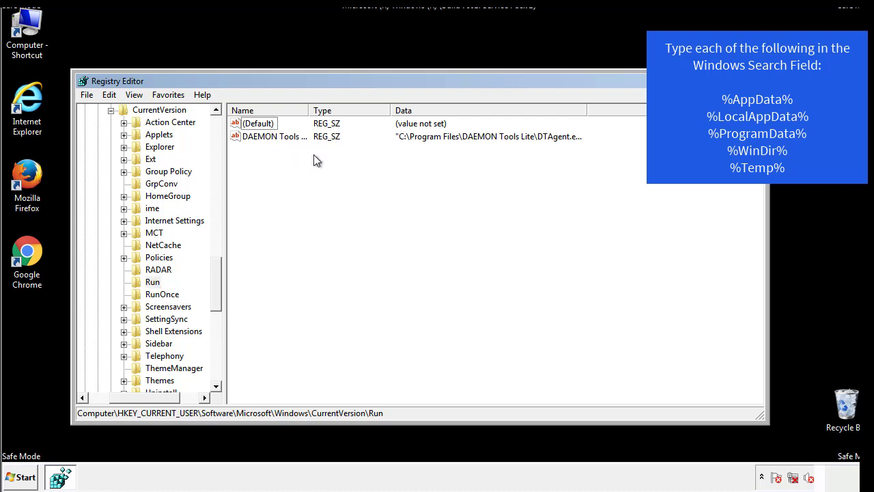
left_click_drag(145, 395, 124, 397)
left_click_drag(221, 296, 215, 285)
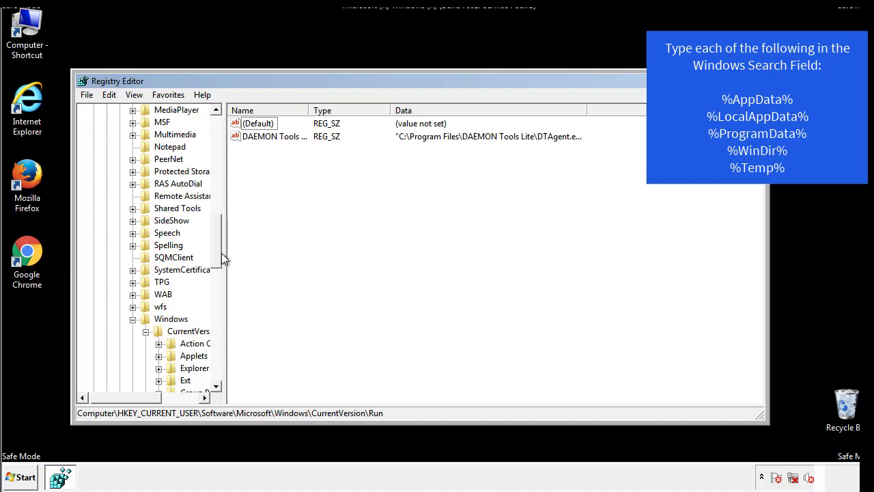
Step: Collapse the Windows key and search the registry for %temp%
left_click(133, 319)
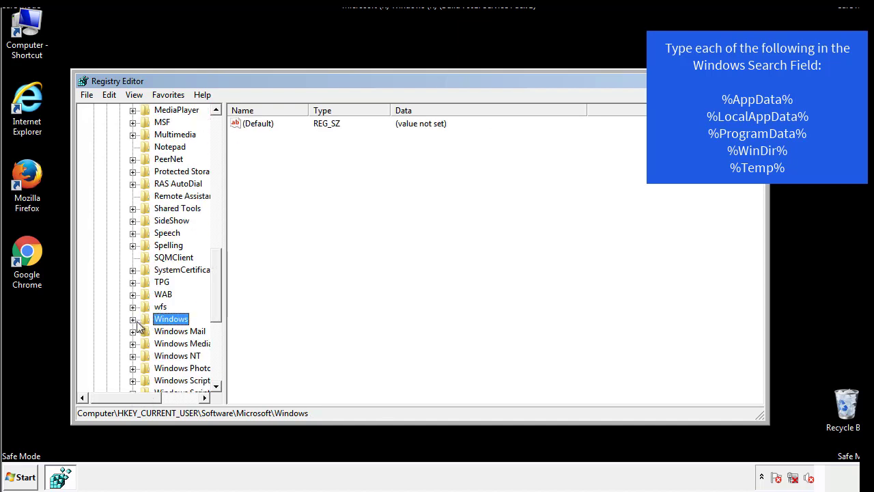
left_click_drag(219, 303, 220, 169)
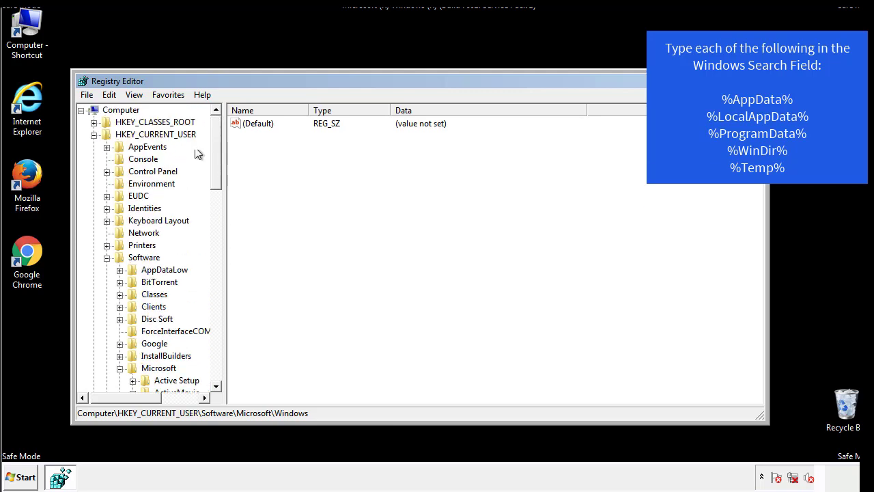
left_click(111, 96)
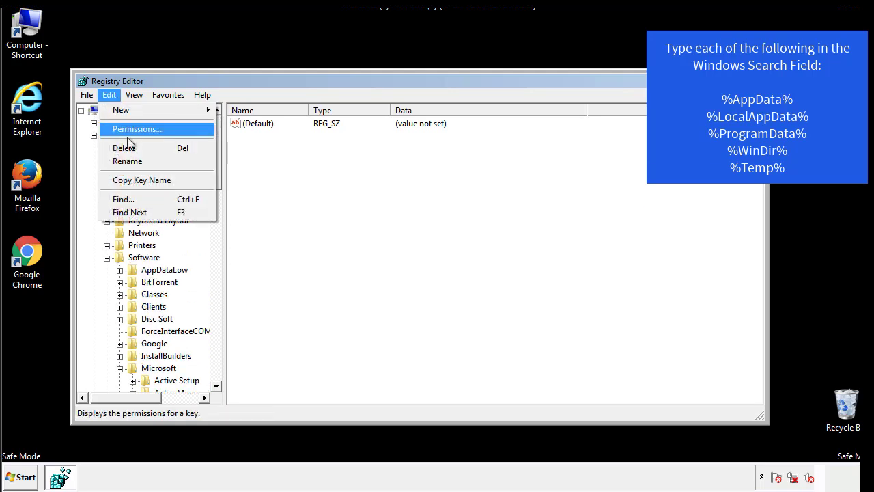
left_click(130, 197)
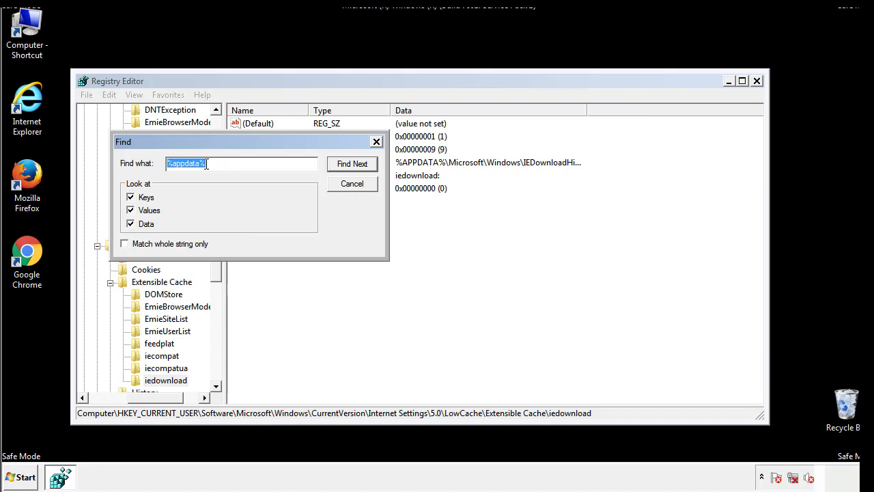
type("%temp%")
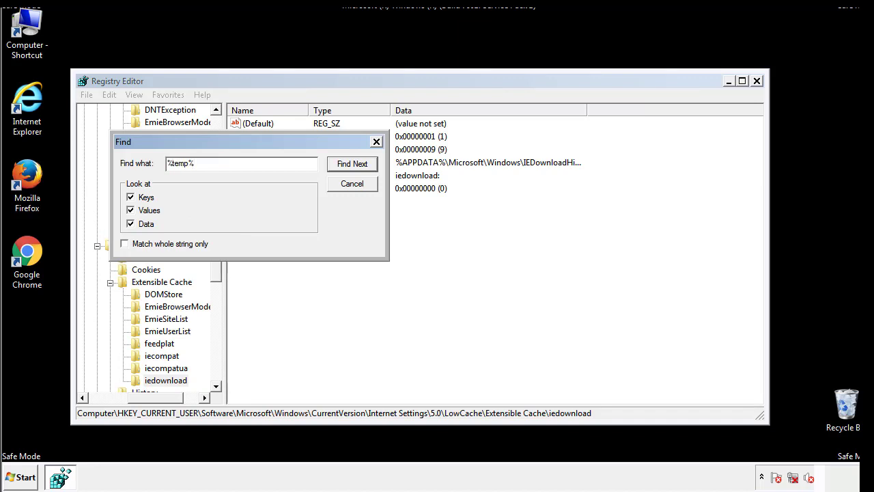
key("Return")
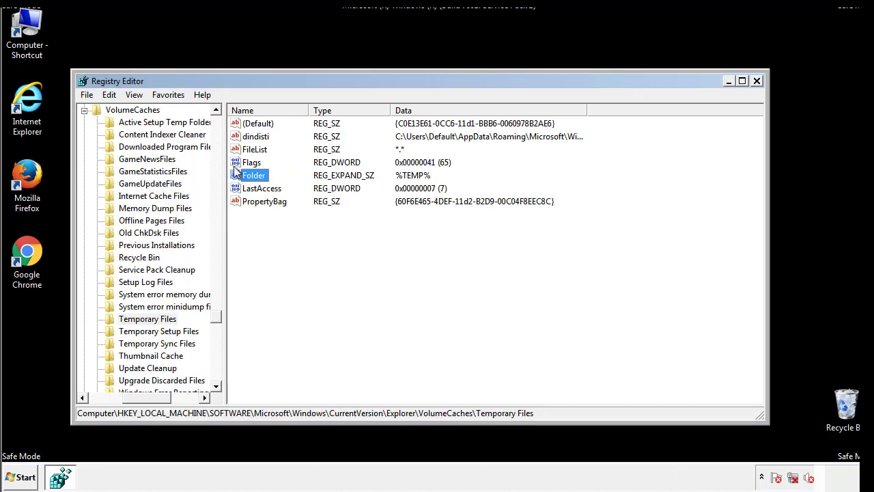
Step: Delete all values in the Temporary Files key, leaving only (Default)
left_click(358, 239)
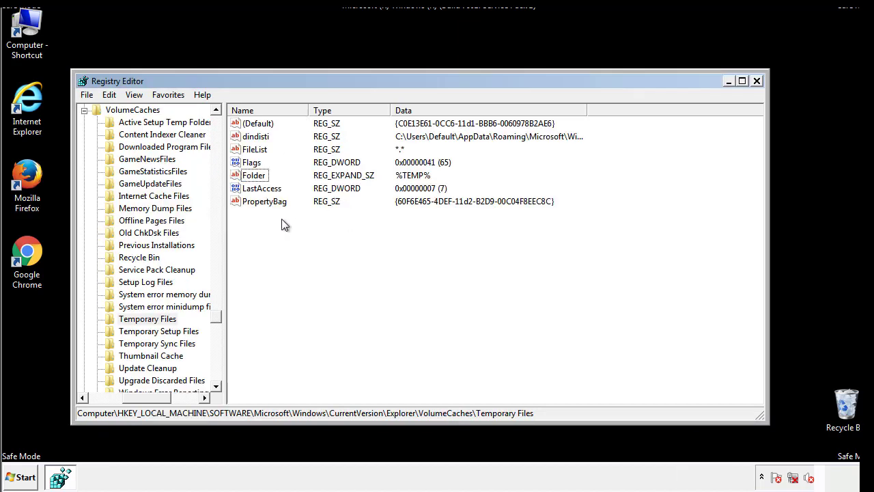
left_click_drag(281, 220, 248, 128)
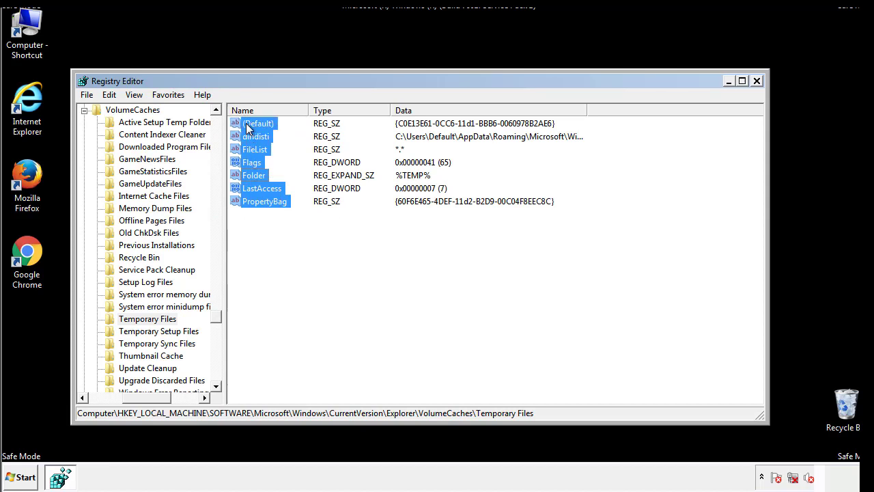
right_click(248, 128)
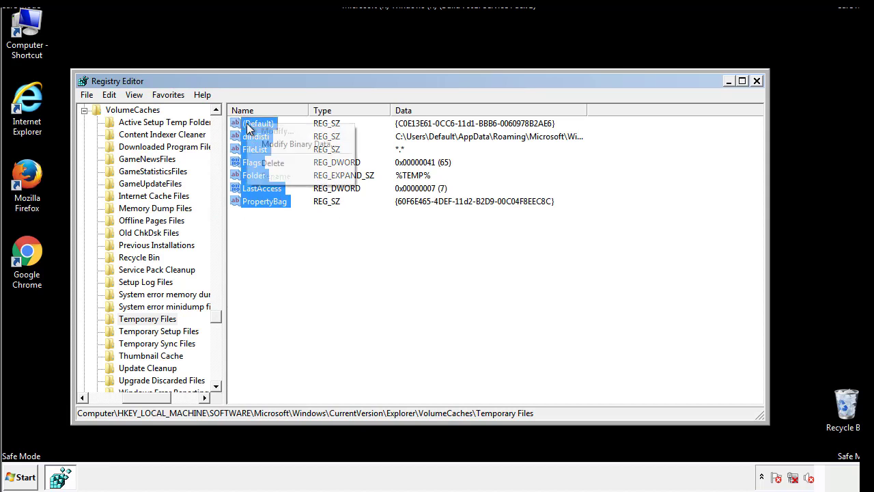
left_click(267, 163)
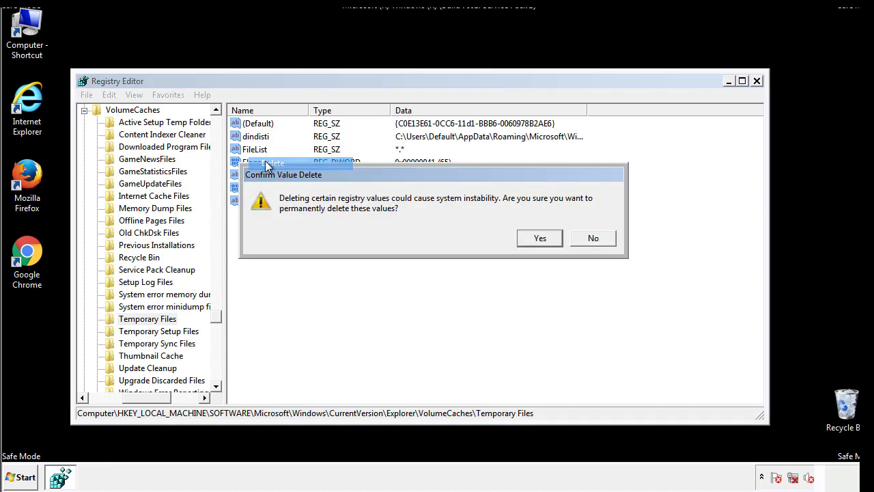
left_click(540, 238)
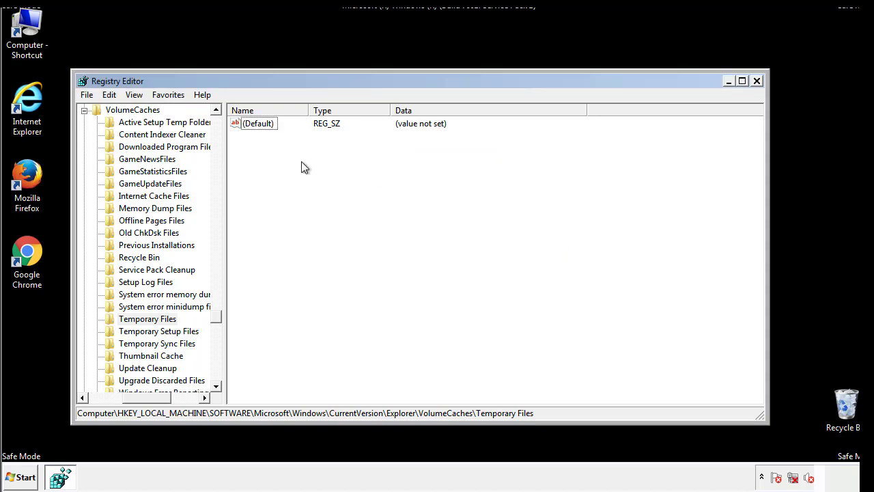
Step: Close Registry Editor and launch msconfig from Start search
left_click(757, 81)
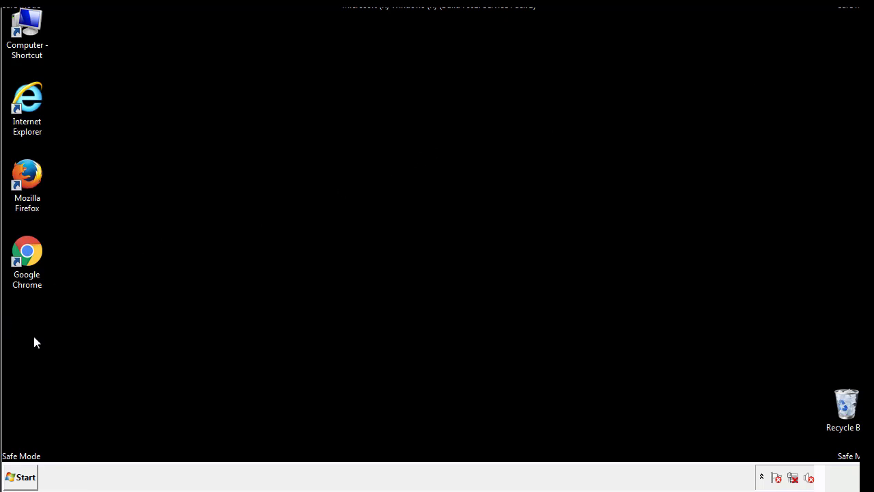
left_click(15, 478)
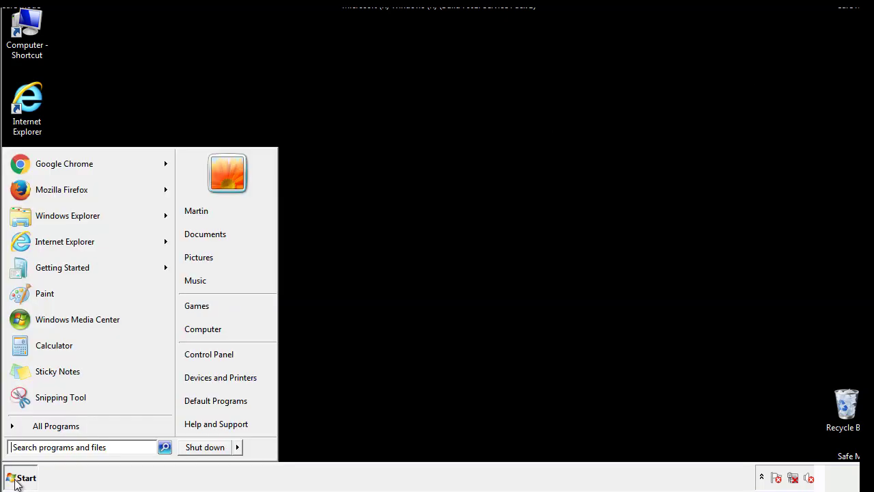
left_click(47, 447)
type("mscon")
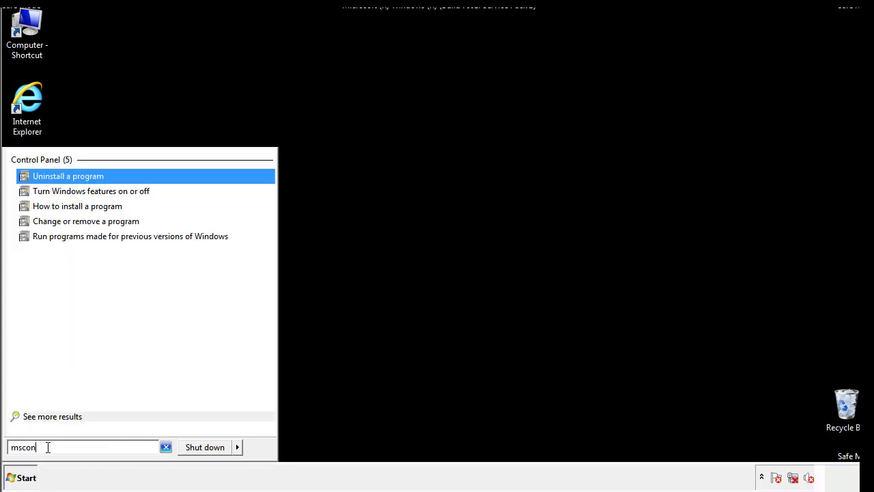
type("fig")
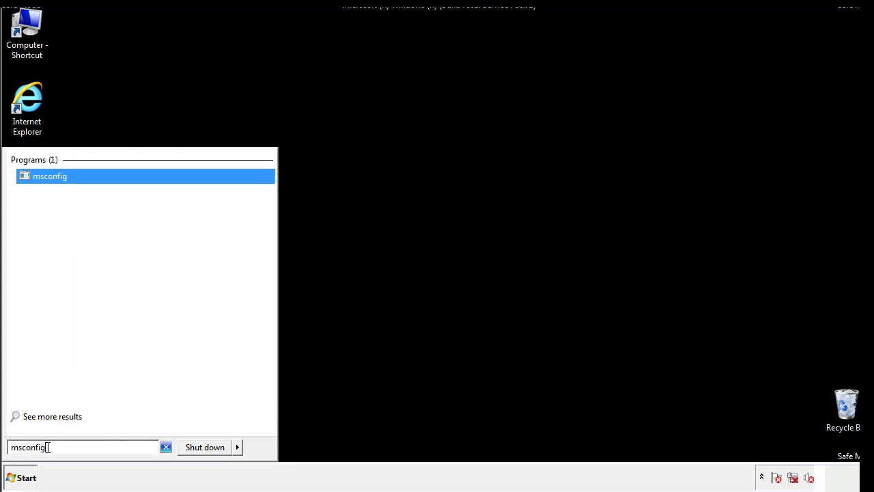
key("Return")
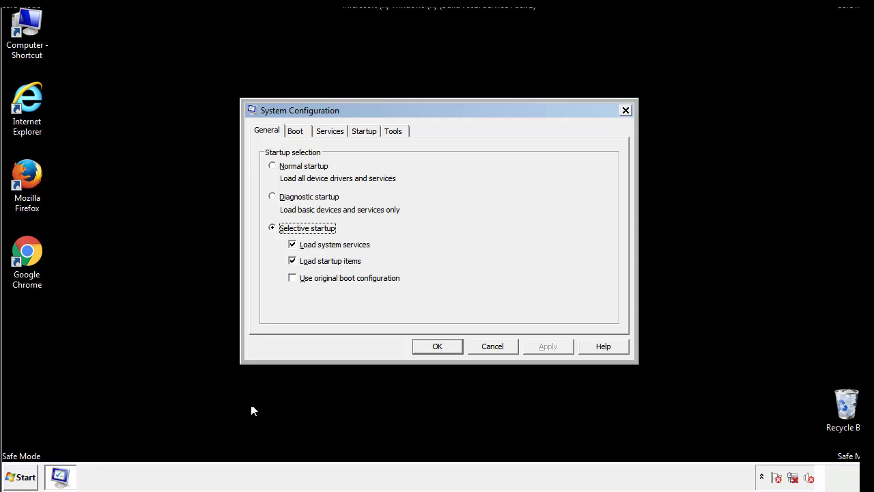
Step: Uncheck Safe boot on the Boot tab, apply, and restart the computer
left_click(296, 131)
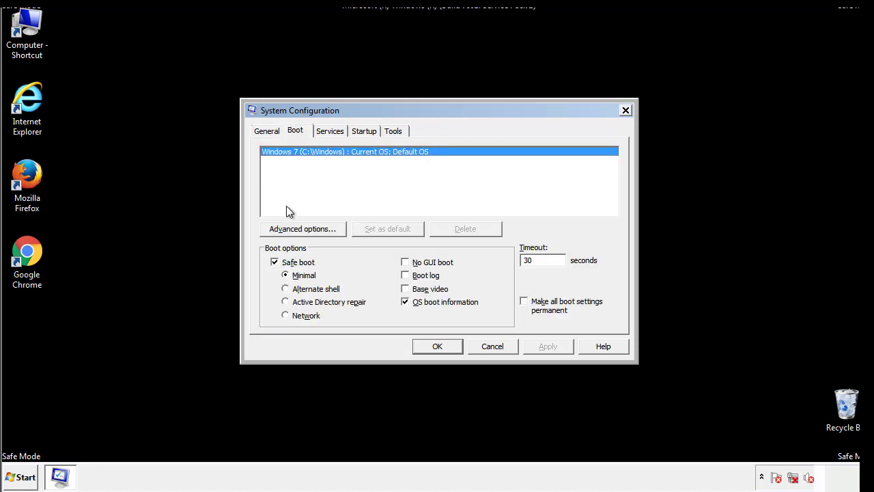
left_click(275, 263)
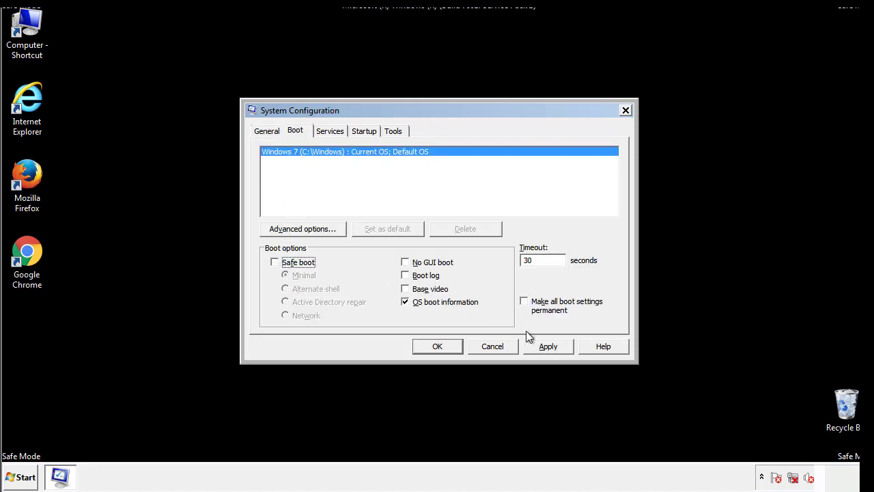
left_click(550, 345)
left_click(435, 346)
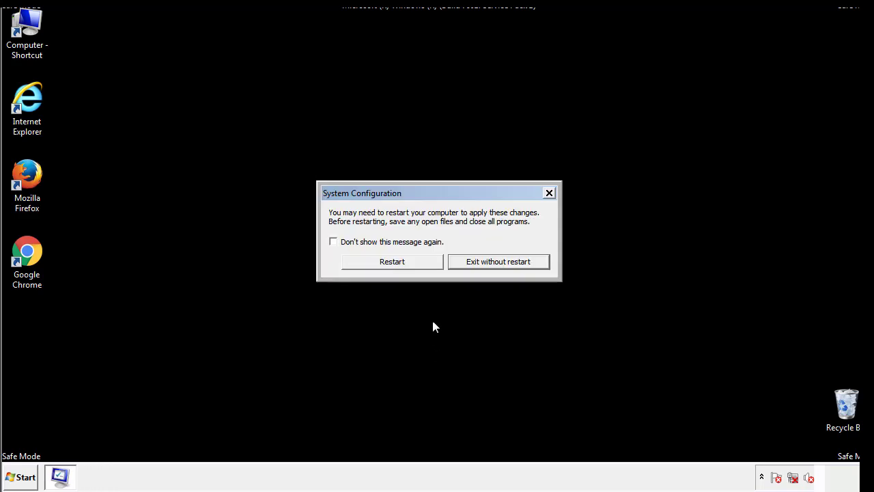
left_click(405, 266)
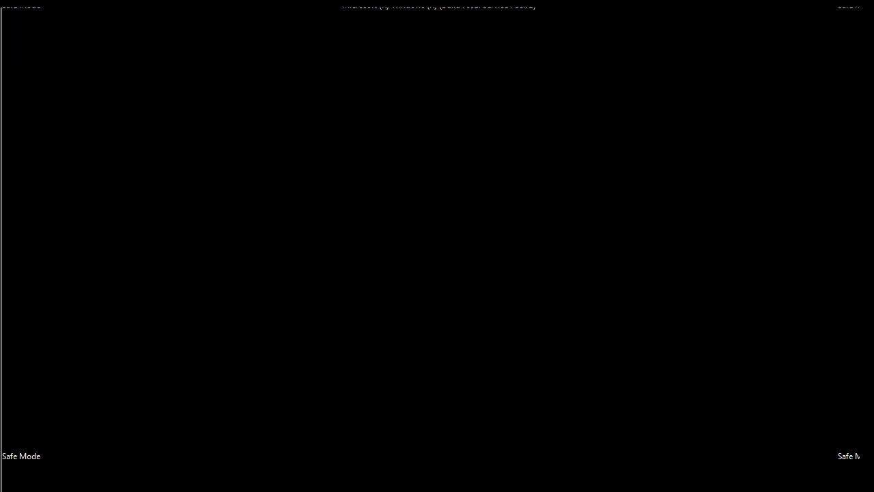